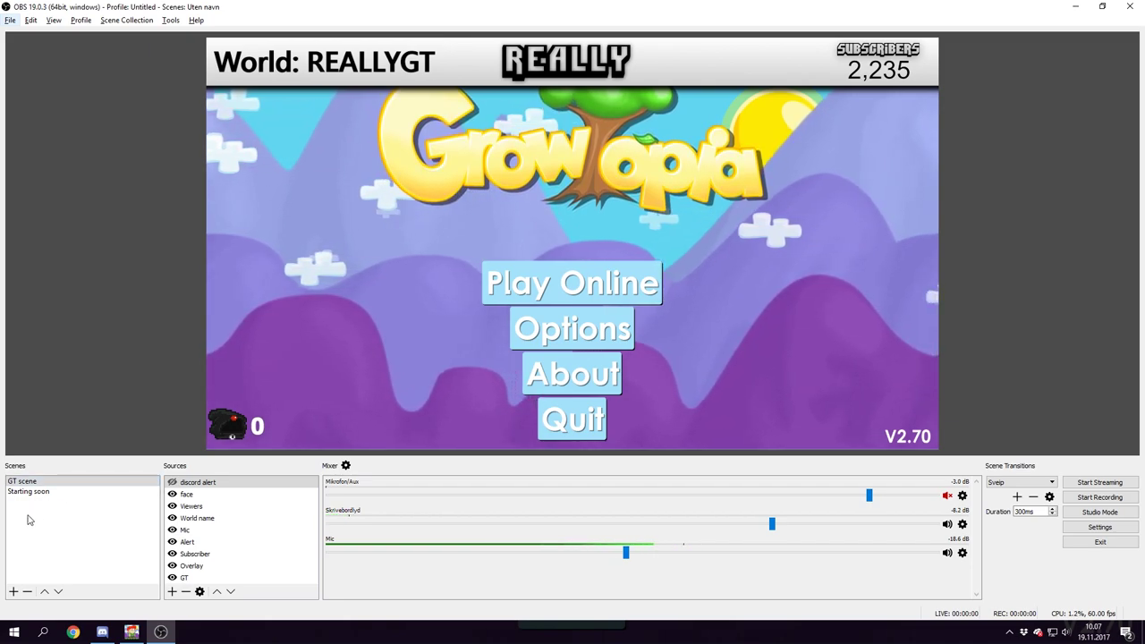
# - Toggle the GT Growtopia capture off and back on twice to test its visibility
pyautogui.click(173, 578)
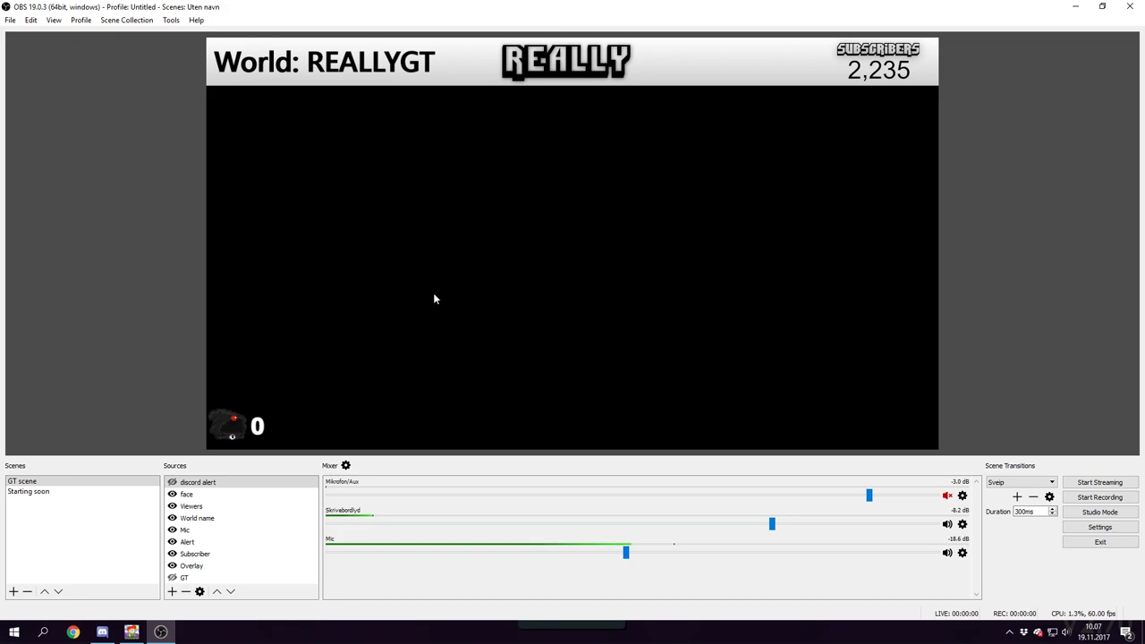
pyautogui.click(173, 578)
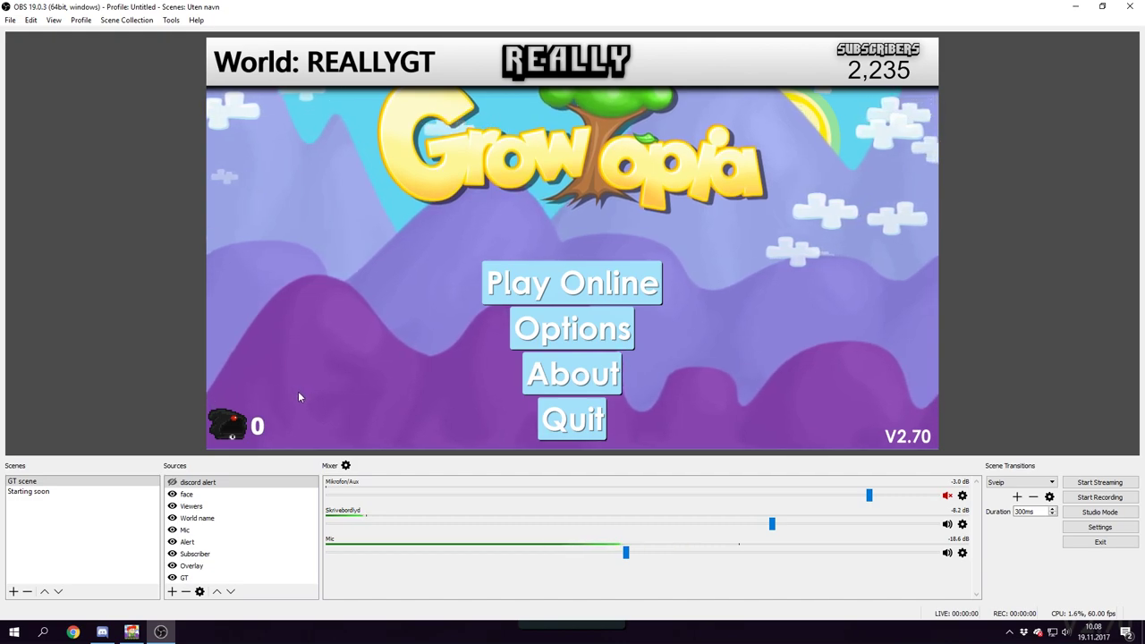
pyautogui.click(172, 577)
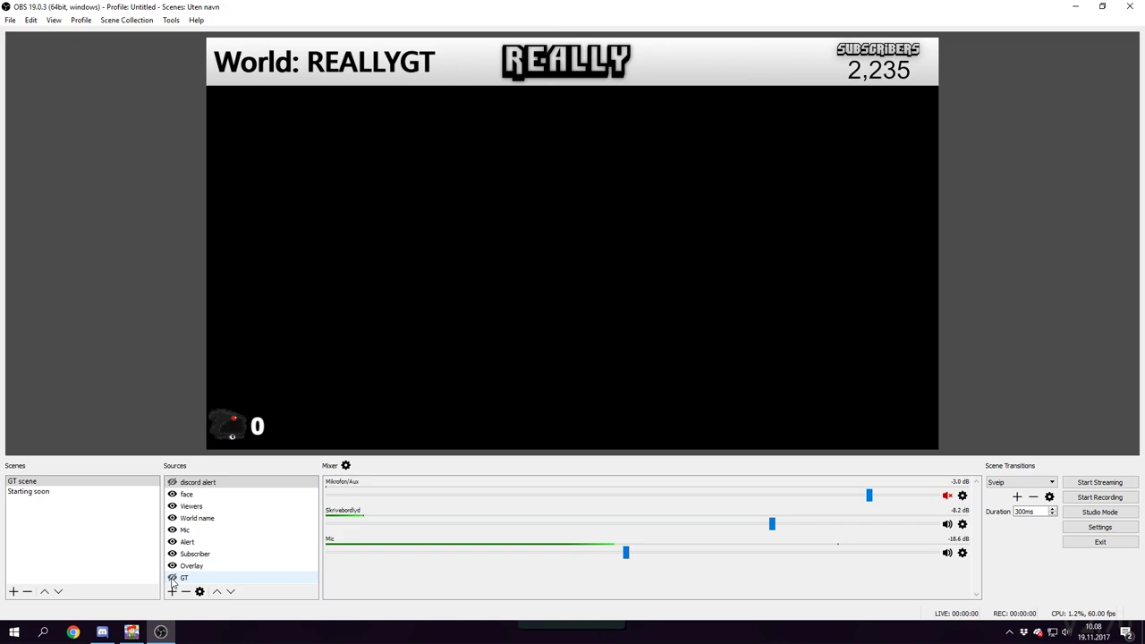
pyautogui.click(171, 578)
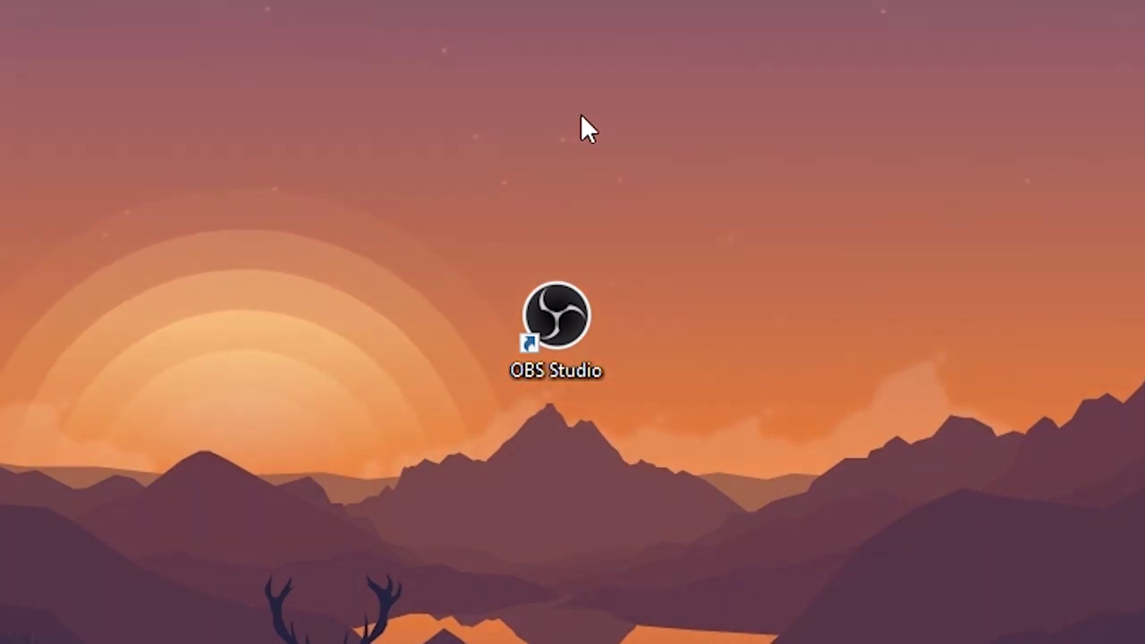
# - Launch OBS Studio as administrator from its desktop shortcut, approving the UAC prompt
pyautogui.moveTo(401, 218); pyautogui.dragTo(432, 416)
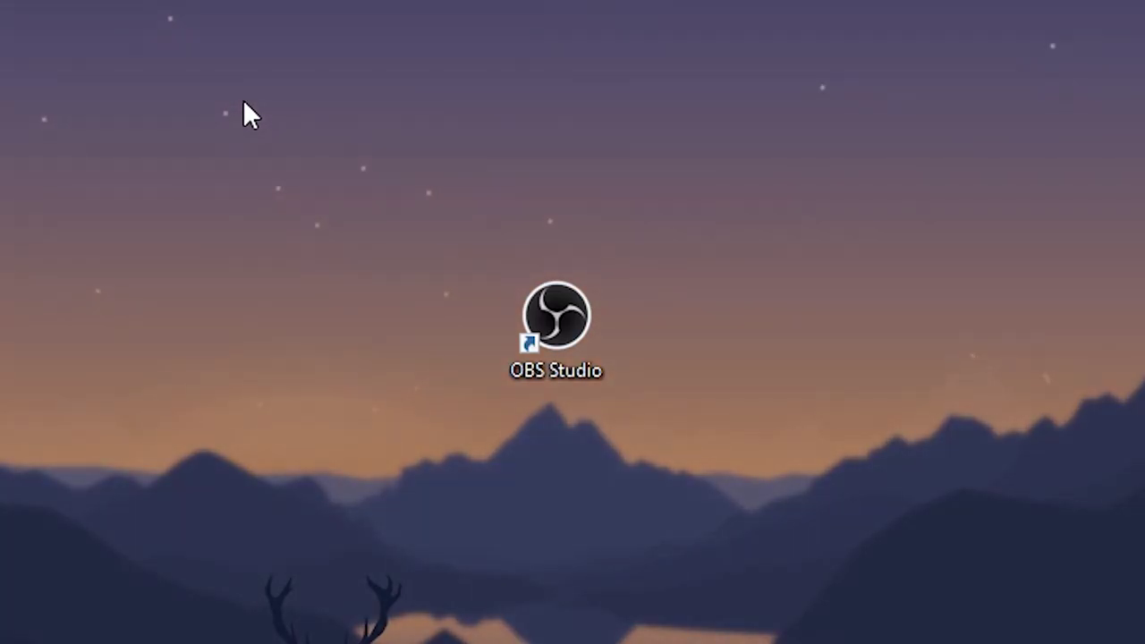
pyautogui.rightClick(532, 336)
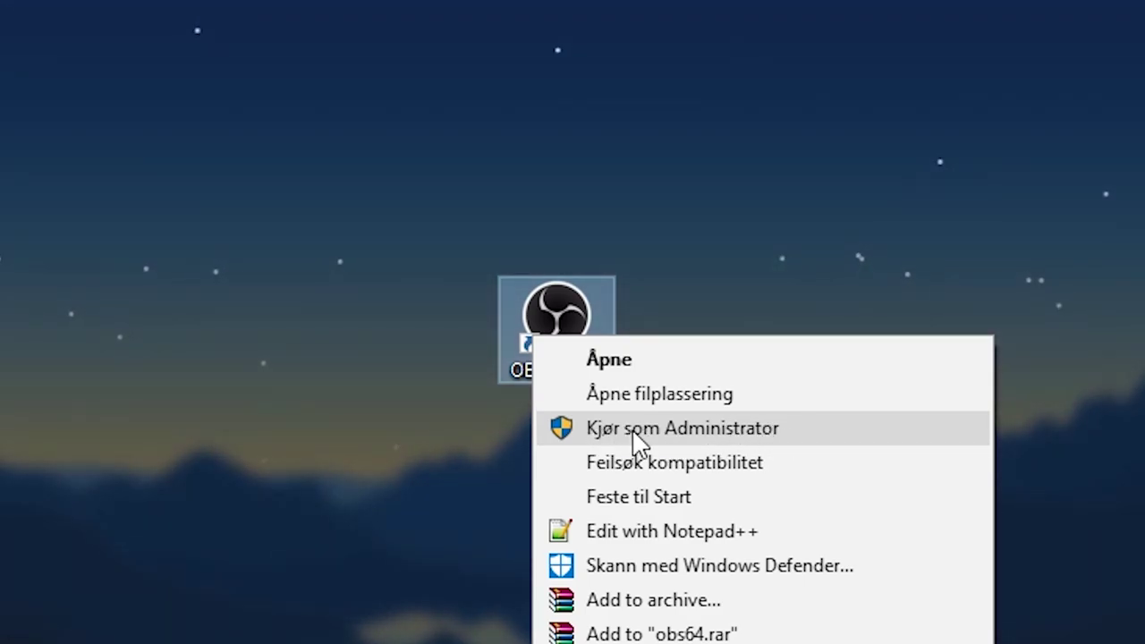
pyautogui.click(802, 436)
pyautogui.click(482, 513)
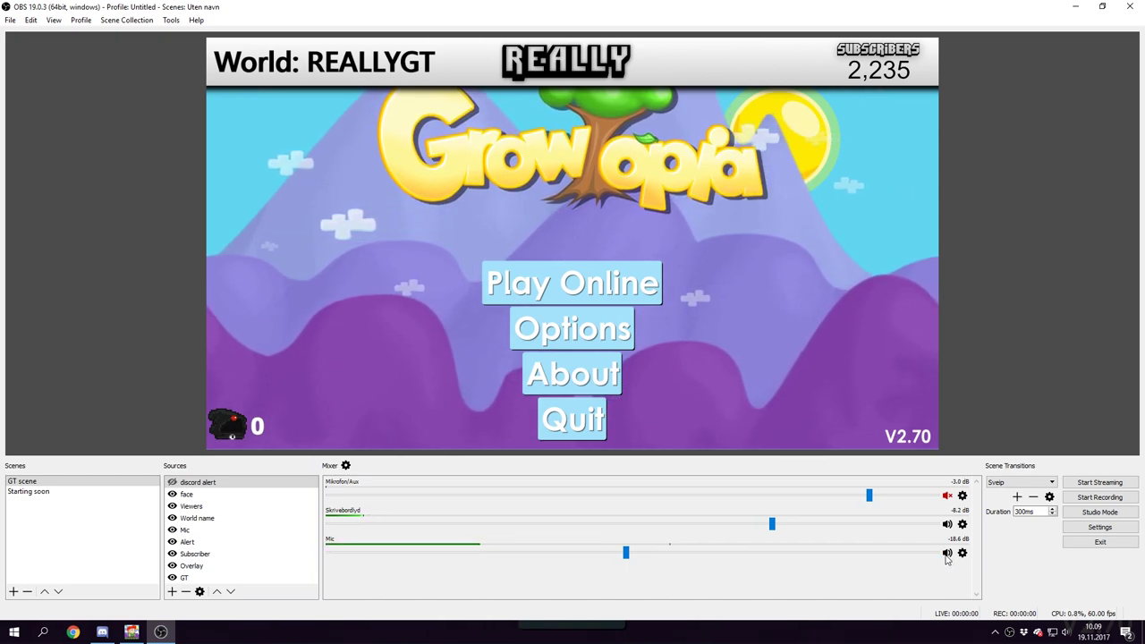
# - Mute the Mic channel in the OBS audio mixer
pyautogui.click(946, 553)
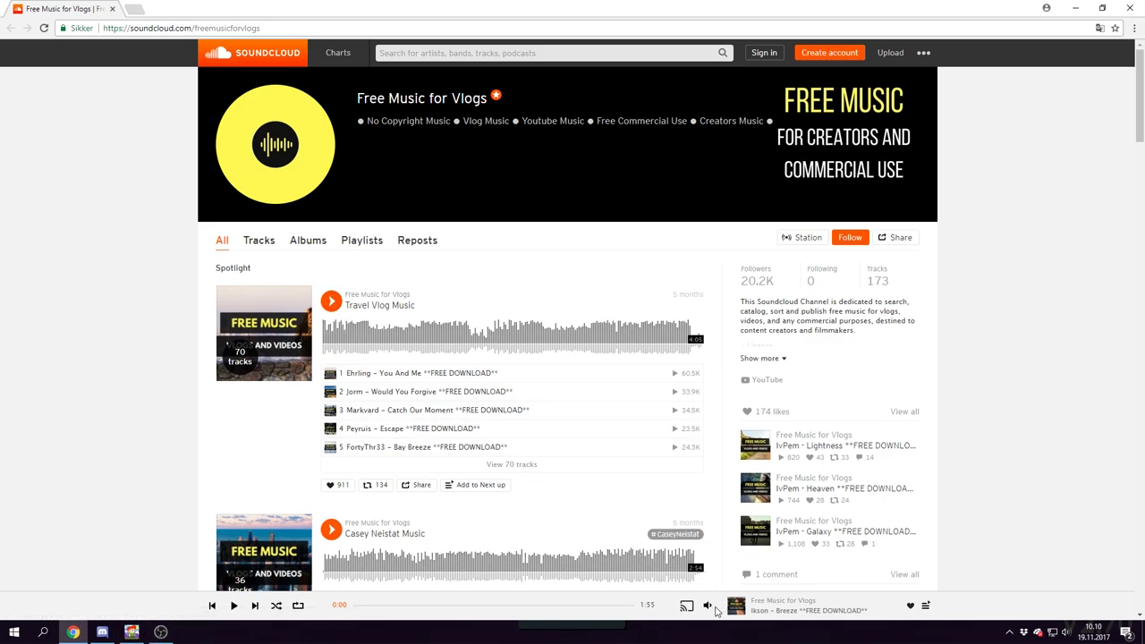
# - Bring OBS Studio back to the front from the taskbar
pyautogui.click(159, 633)
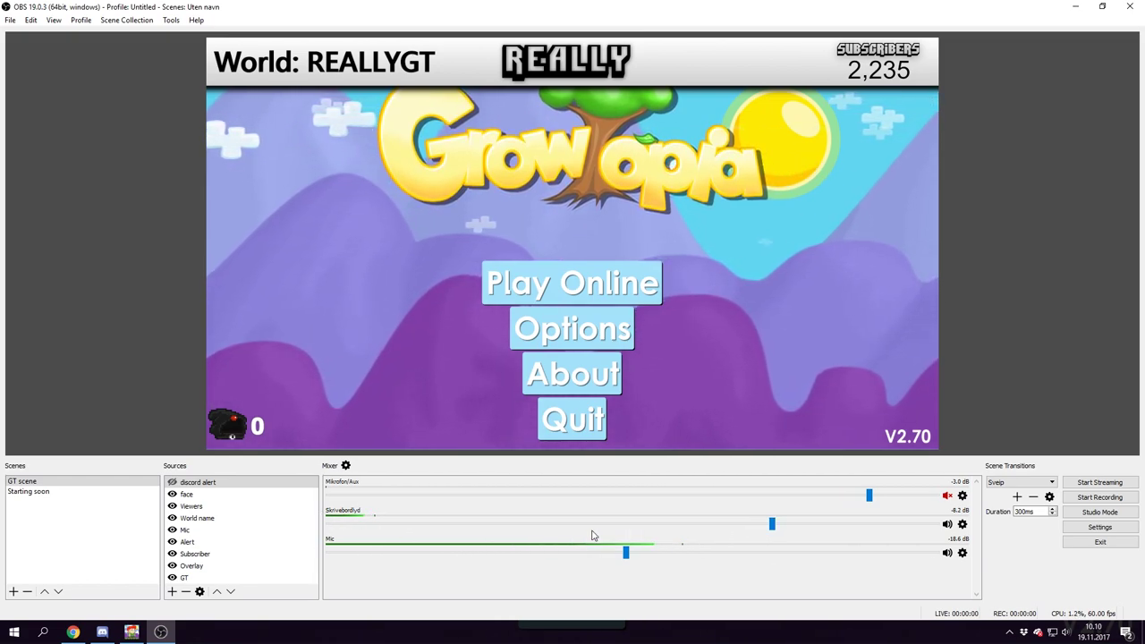
# - Lower the desktop audio to -8.9 dB and the Mic volume to about -16 dB
pyautogui.moveTo(772, 524)
pyautogui.mouseDown()
pyautogui.moveTo(539, 524)
pyautogui.moveTo(760, 523)
pyautogui.mouseUp()
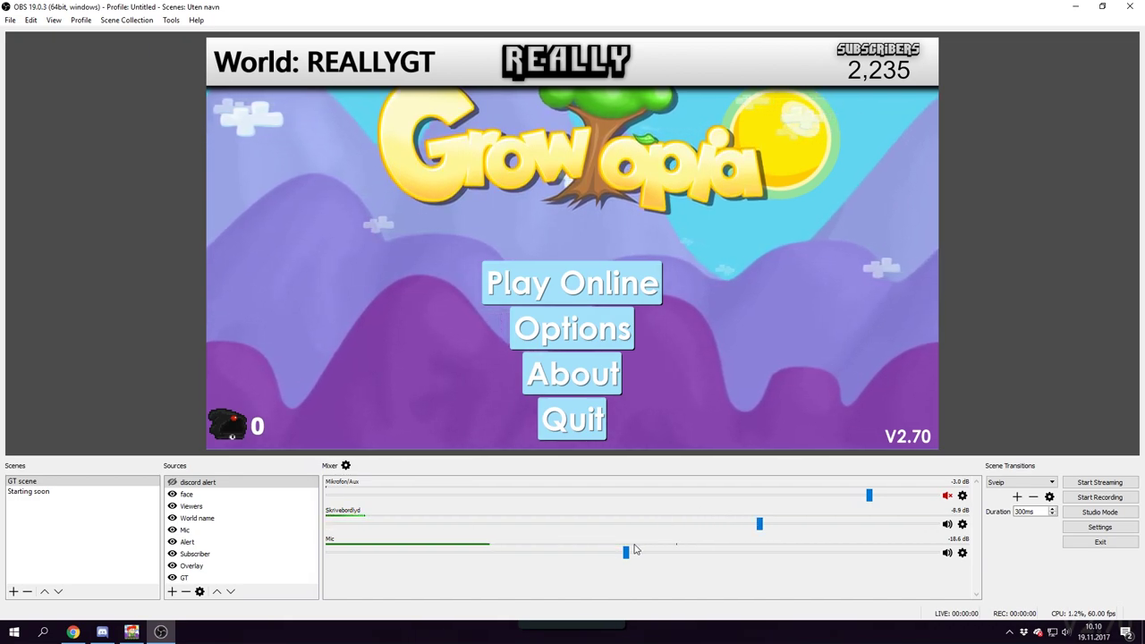
pyautogui.moveTo(628, 552); pyautogui.dragTo(937, 554)
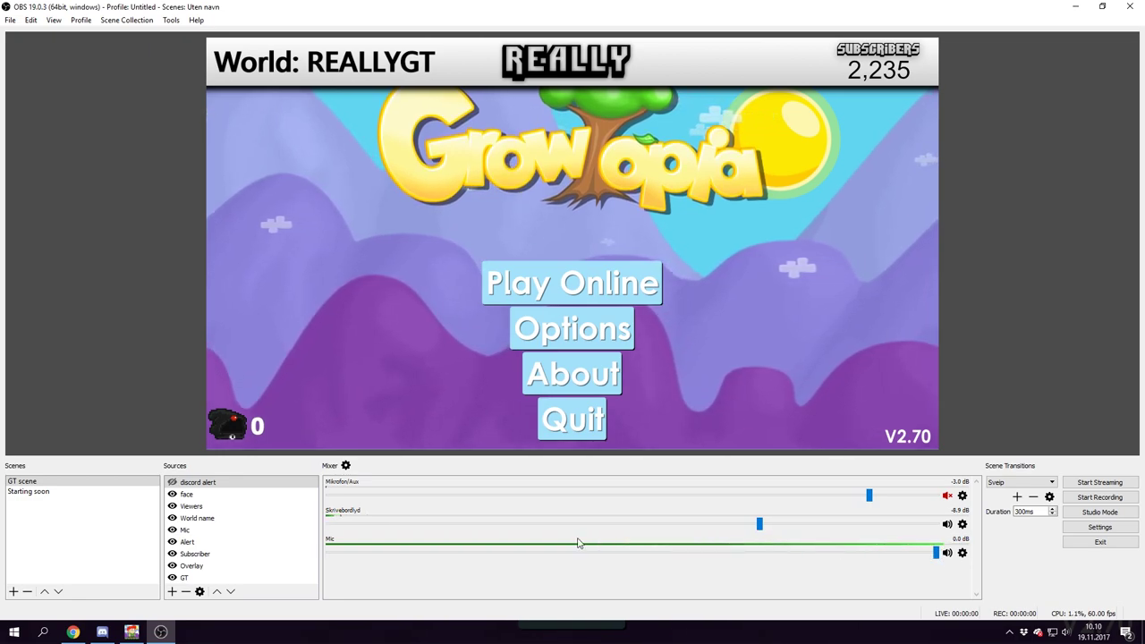
pyautogui.moveTo(938, 554); pyautogui.dragTo(662, 554)
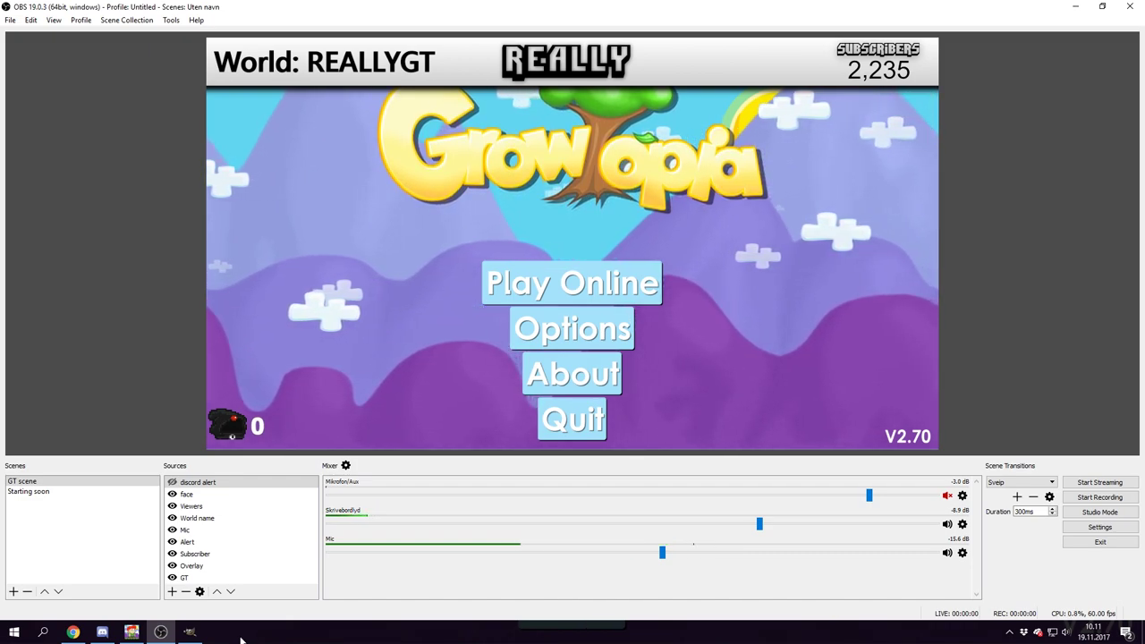
# - Launch GIMP maximized and create a new 1920x1080 px image
pyautogui.click(191, 631)
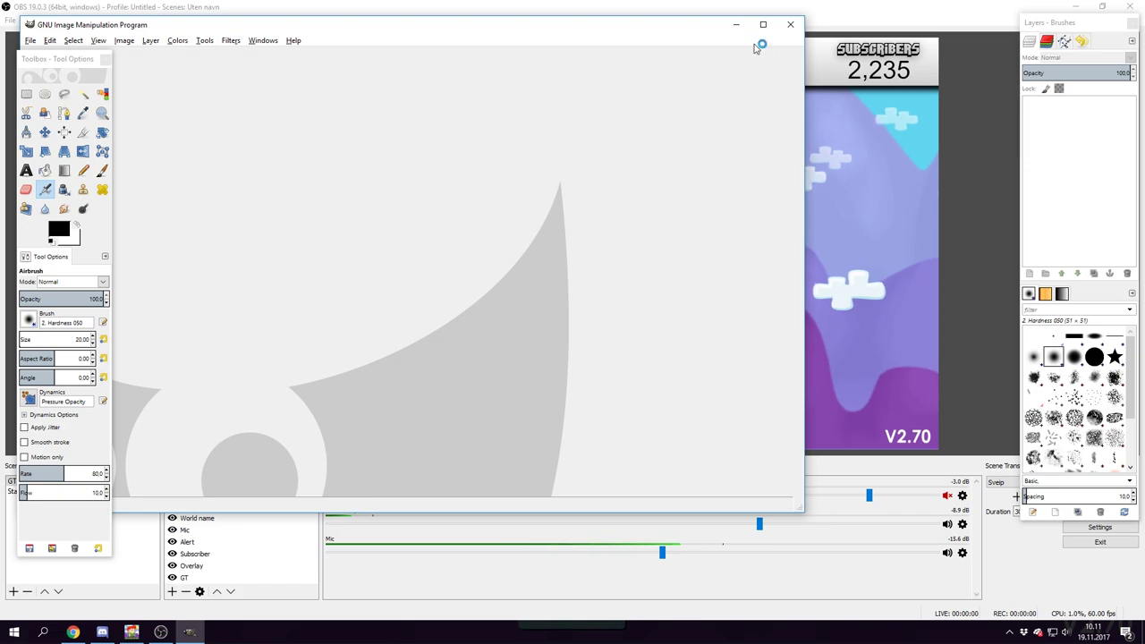
pyautogui.click(762, 24)
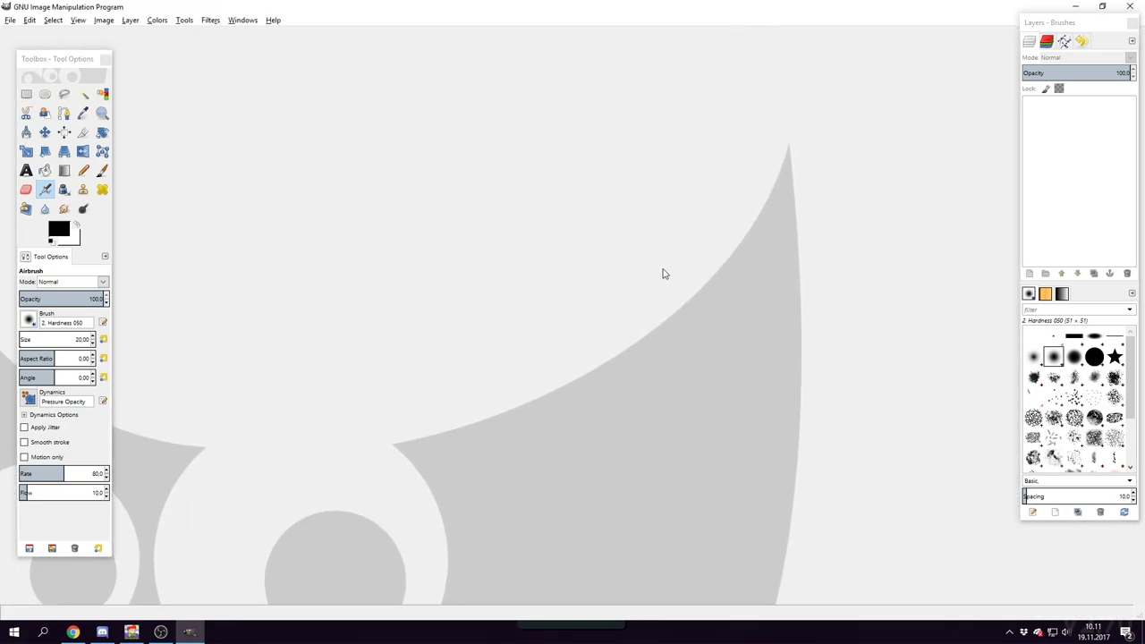
pyautogui.click(10, 20)
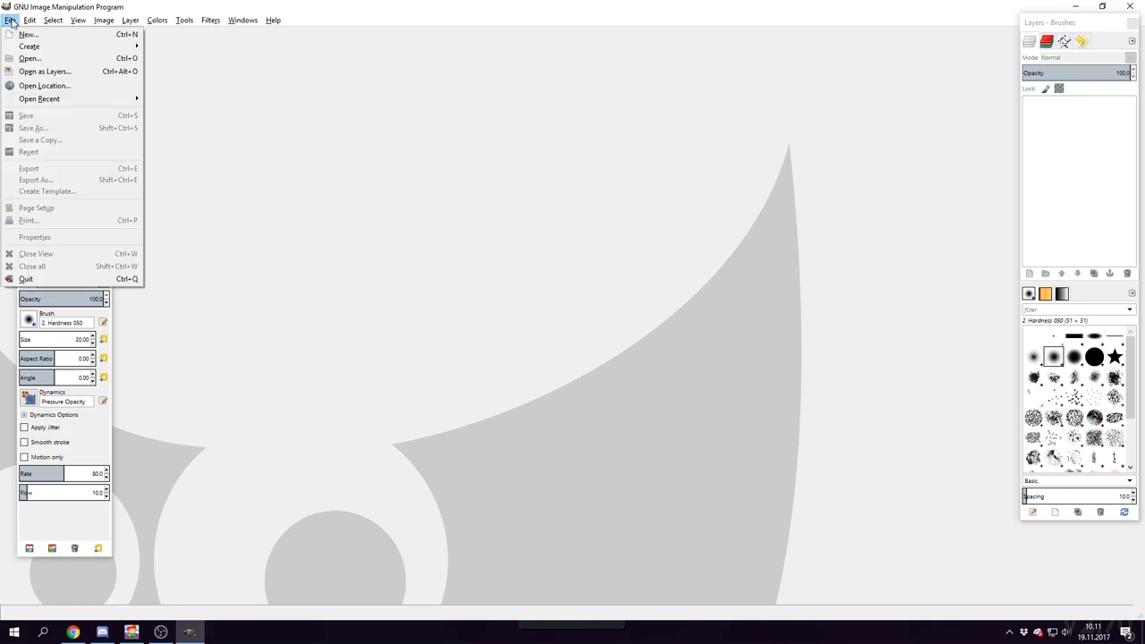
pyautogui.click(27, 33)
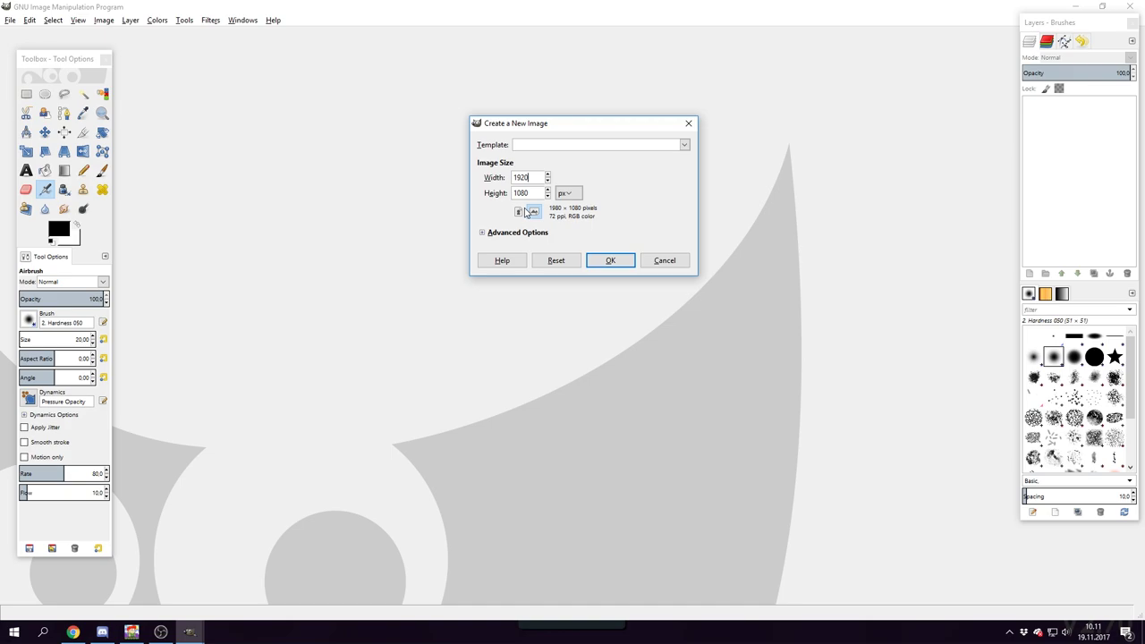
pyautogui.click(605, 260)
# - Delete the white Background layer and add a new transparent-filled layer in its place
pyautogui.click(1097, 107)
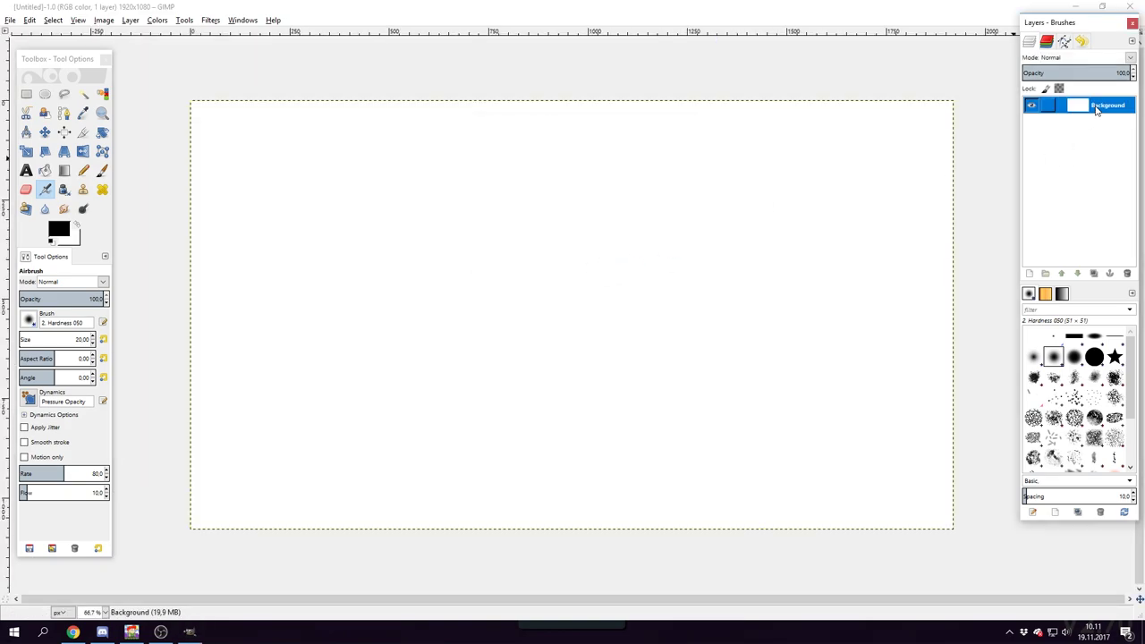
pyautogui.click(1127, 273)
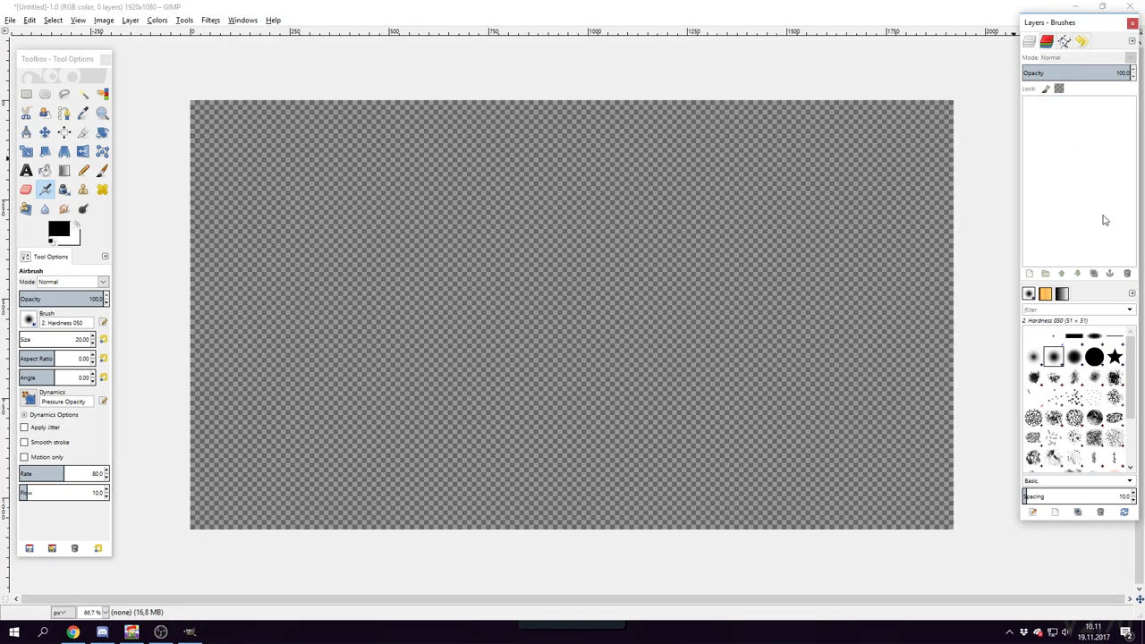
pyautogui.click(1029, 275)
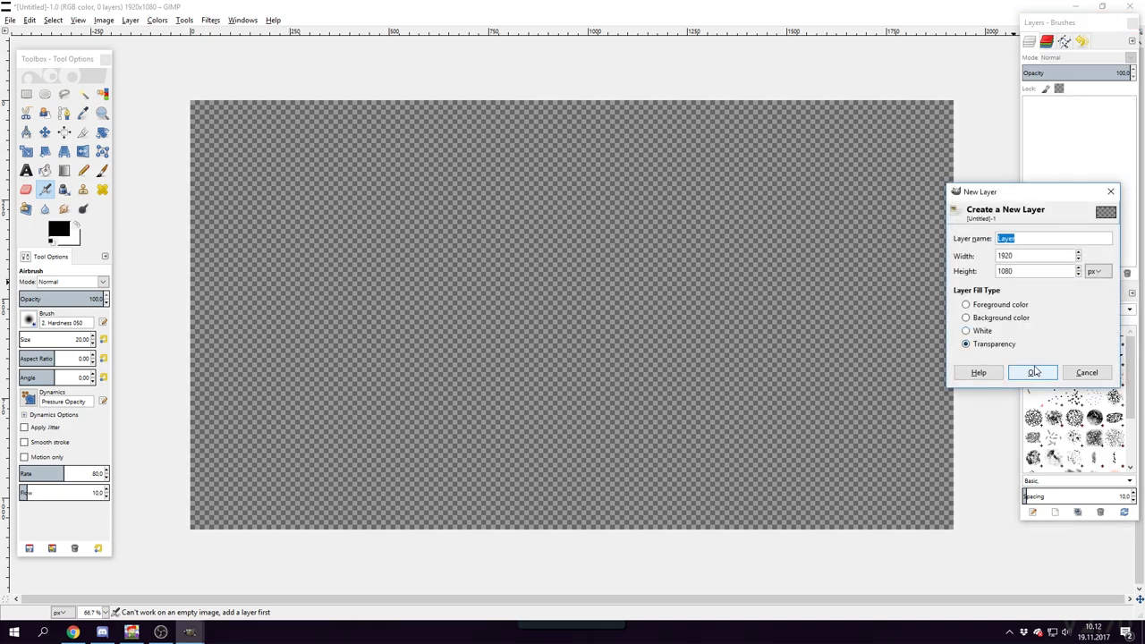
pyautogui.click(1034, 370)
pyautogui.click(1098, 105)
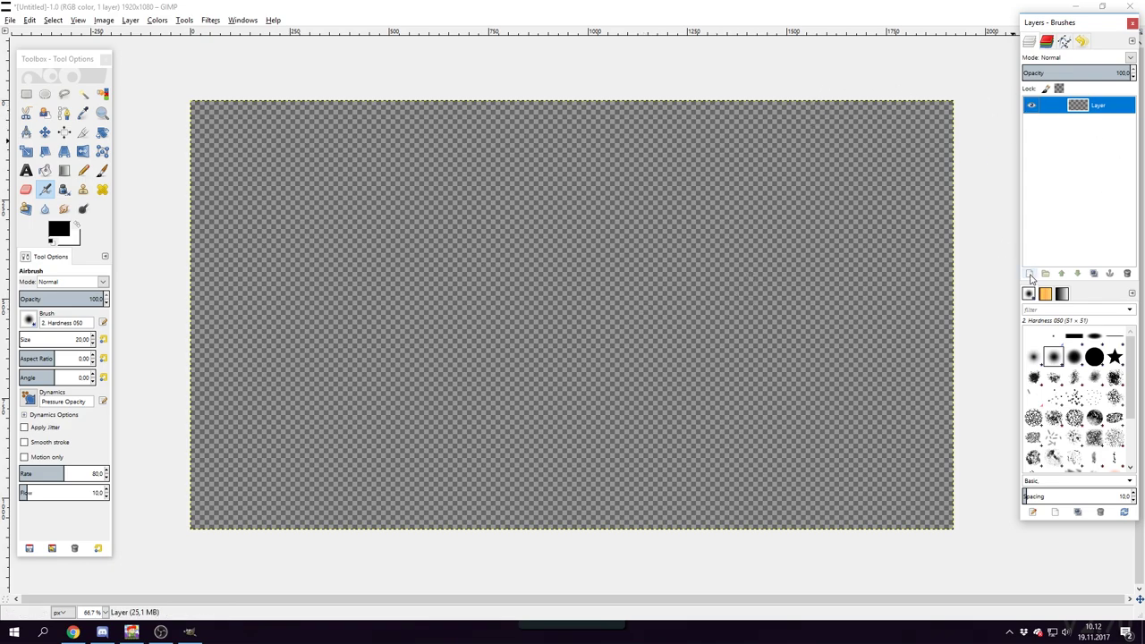
pyautogui.rightClick(1052, 182)
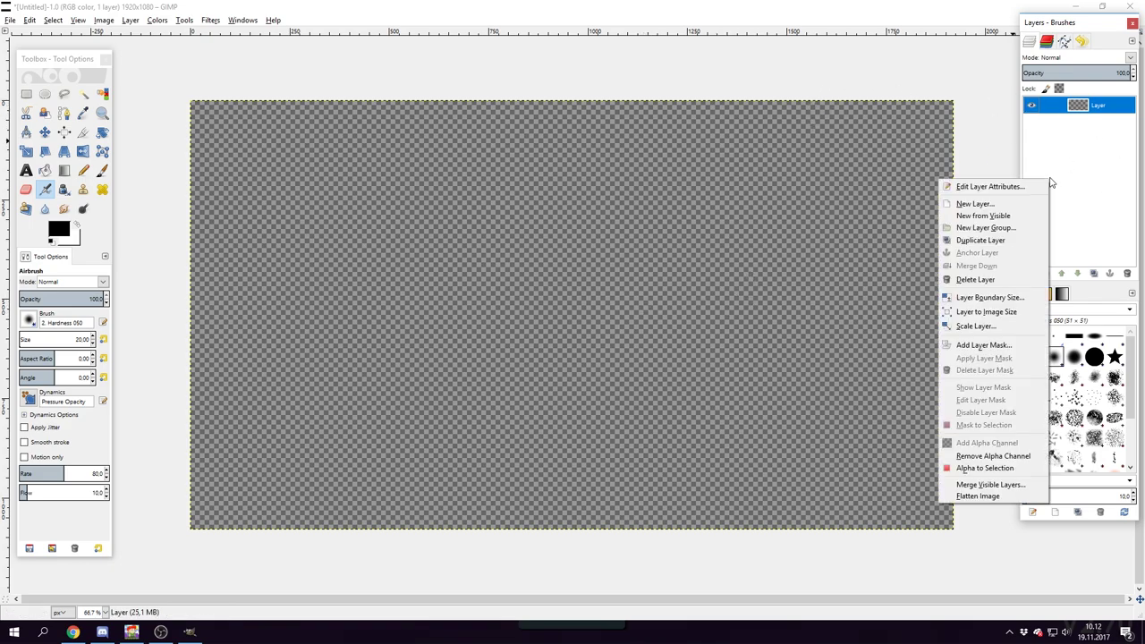
pyautogui.click(1090, 111)
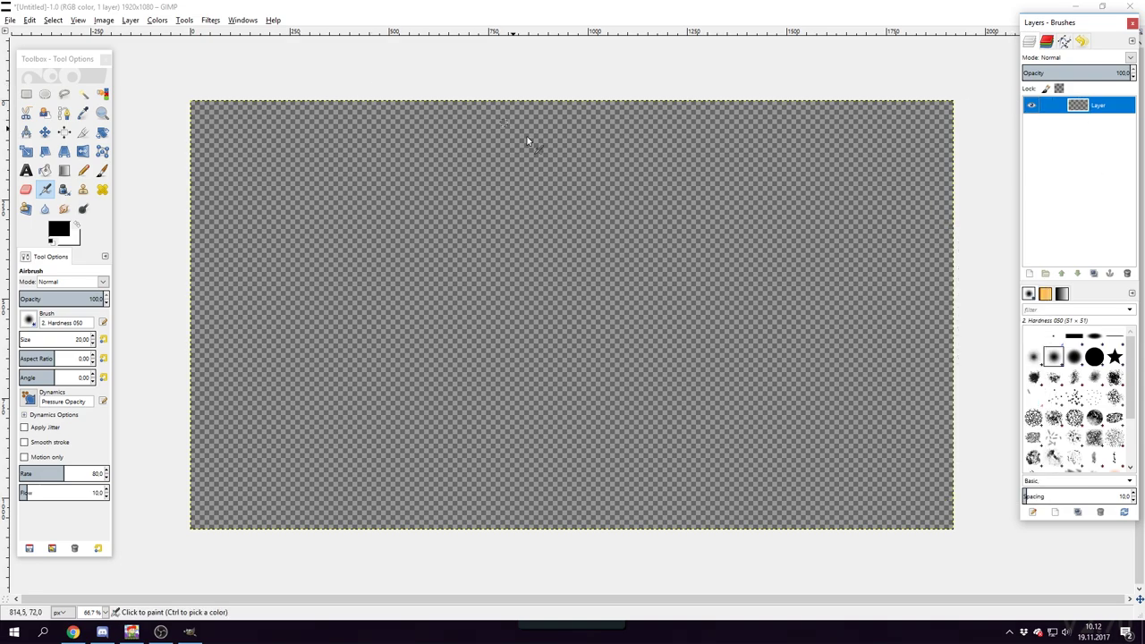
# - Paint two test strokes on the canvas and undo both of them
pyautogui.moveTo(530, 185)
pyautogui.mouseDown()
pyautogui.moveTo(600, 239)
pyautogui.moveTo(581, 273)
pyautogui.moveTo(607, 301)
pyautogui.moveTo(519, 409)
pyautogui.moveTo(462, 418)
pyautogui.moveTo(360, 130)
pyautogui.moveTo(474, 138)
pyautogui.moveTo(663, 251)
pyautogui.moveTo(772, 364)
pyautogui.moveTo(652, 452)
pyautogui.moveTo(526, 277)
pyautogui.mouseUp()
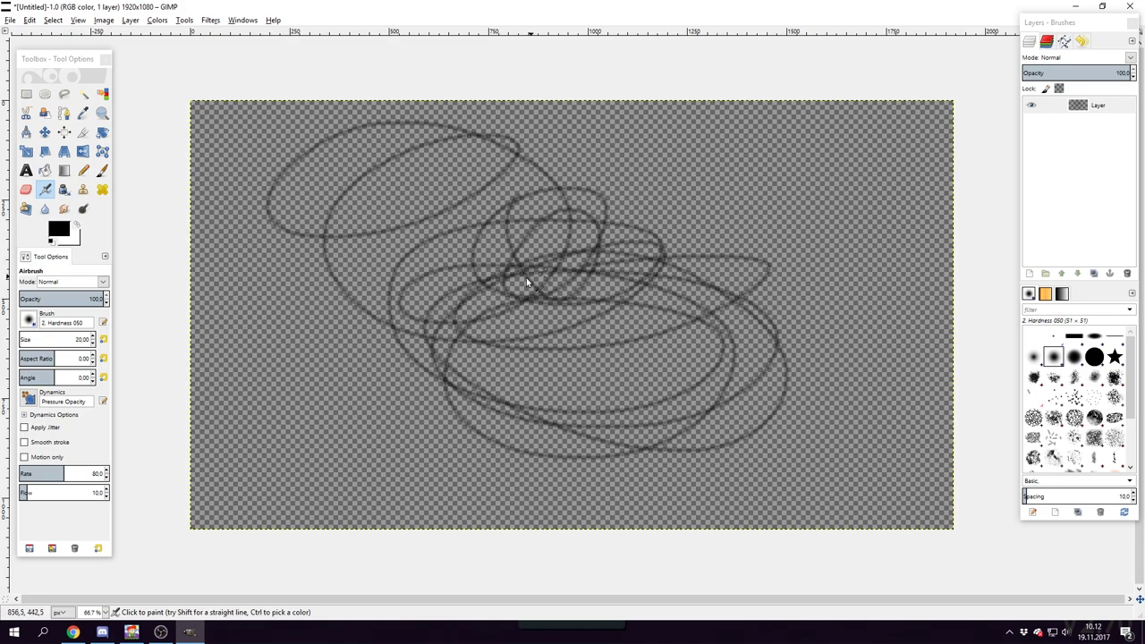
pyautogui.hotkey('ctrl', 'z')
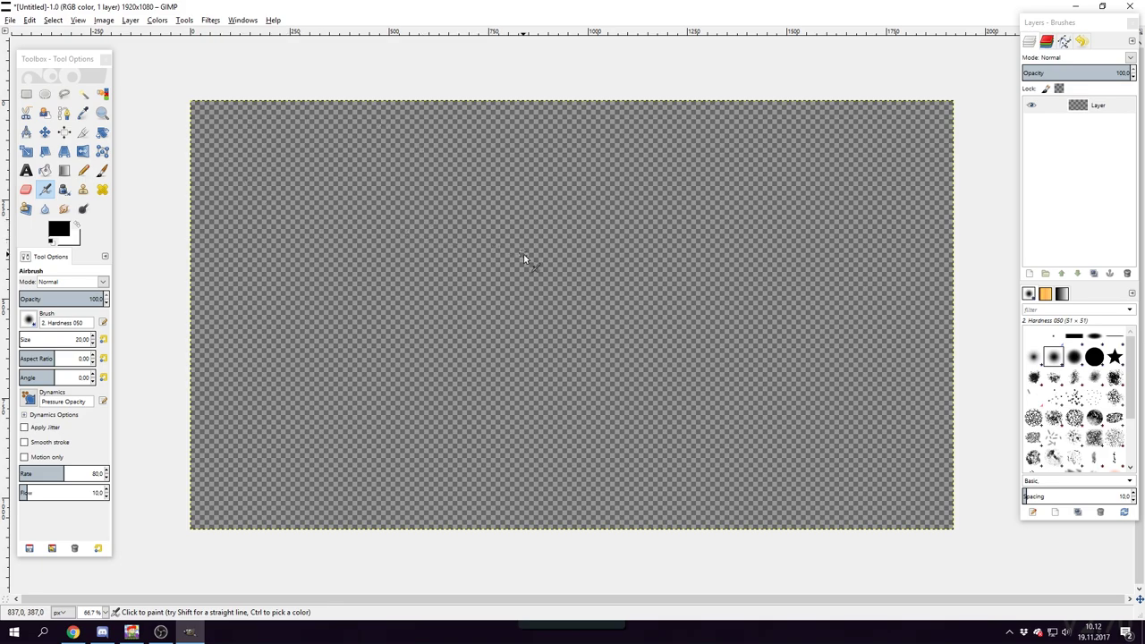
pyautogui.moveTo(342, 170)
pyautogui.mouseDown()
pyautogui.moveTo(386, 227)
pyautogui.moveTo(800, 309)
pyautogui.moveTo(487, 335)
pyautogui.moveTo(528, 452)
pyautogui.moveTo(467, 248)
pyautogui.moveTo(683, 504)
pyautogui.moveTo(633, 367)
pyautogui.mouseUp()
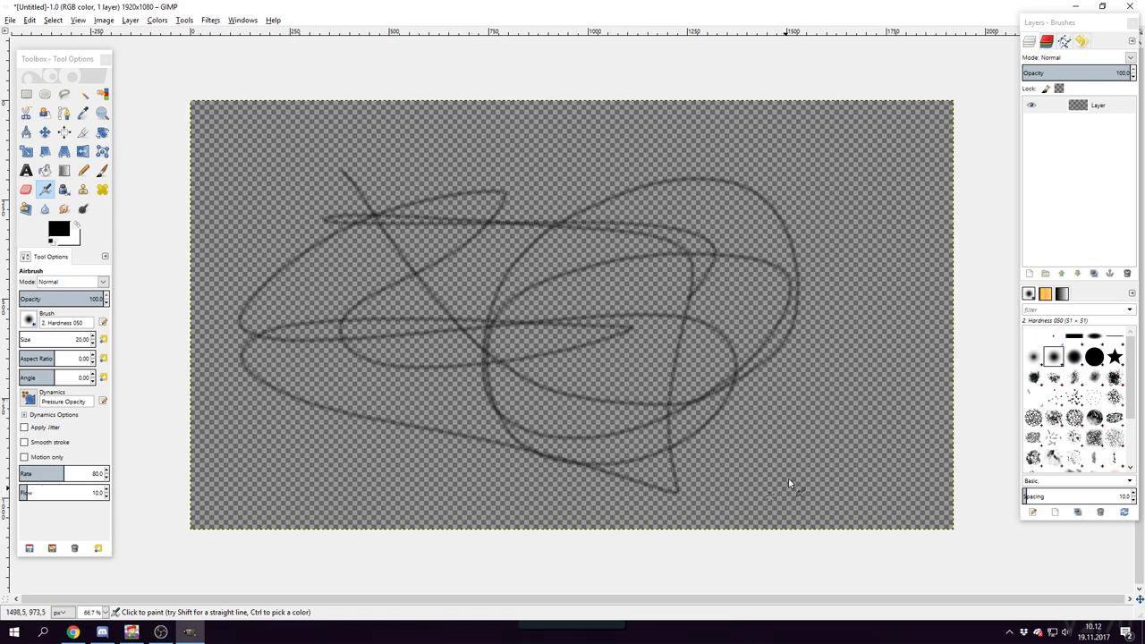
pyautogui.hotkey('ctrl', 'z')
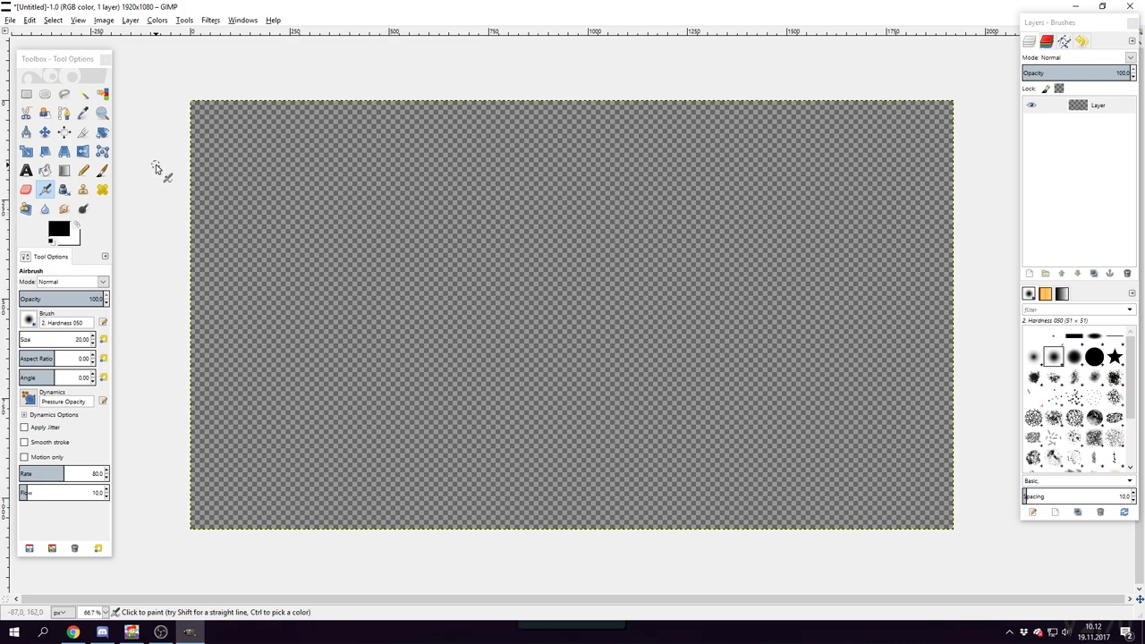
pyautogui.click(26, 94)
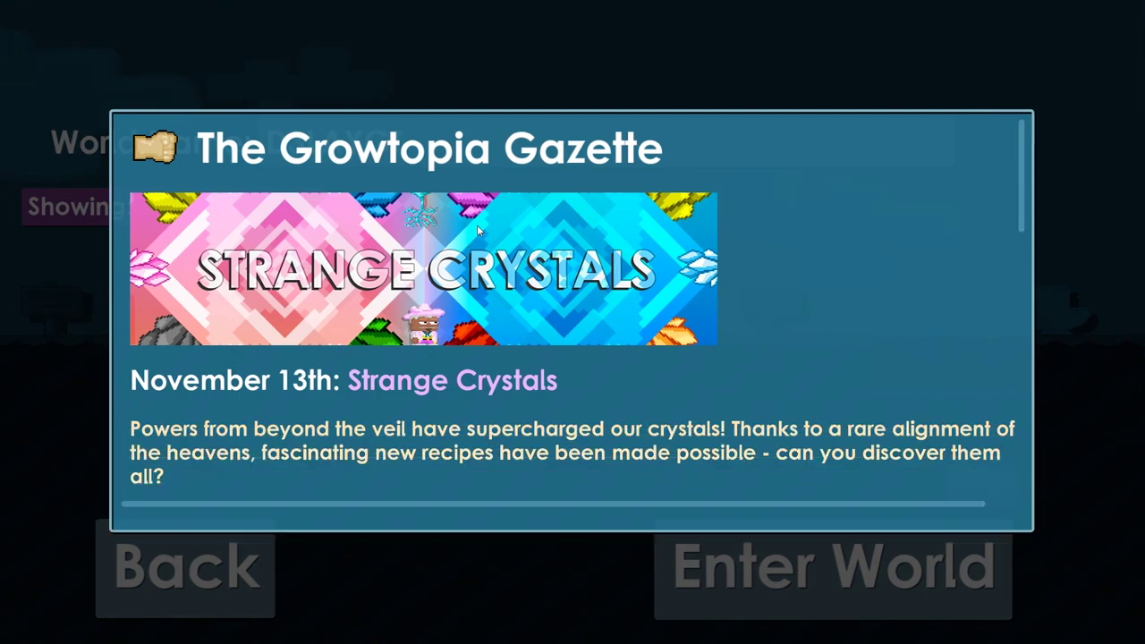
# - Dismiss the Gazette popup and enter the Growtopia world 'Reallygt'
pyautogui.press('Escape')
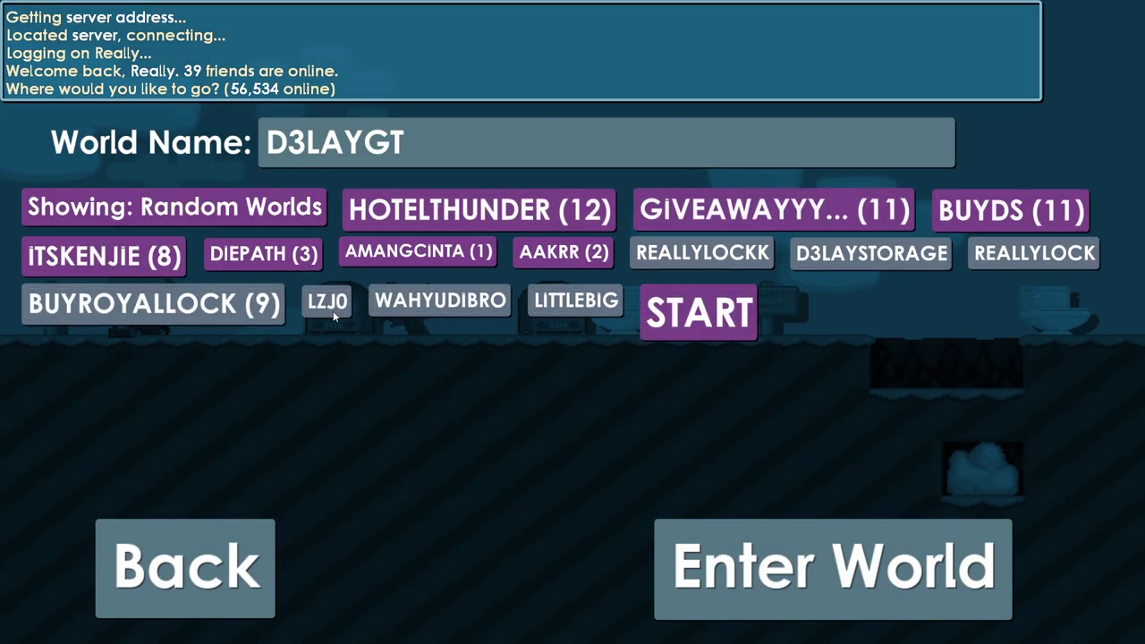
pyautogui.press('BackSpace')
pyautogui.press('BackSpace')
pyautogui.press('BackSpace')
pyautogui.press('BackSpace')
pyautogui.press('BackSpace')
pyautogui.press('BackSpace')
pyautogui.press('BackSpace')
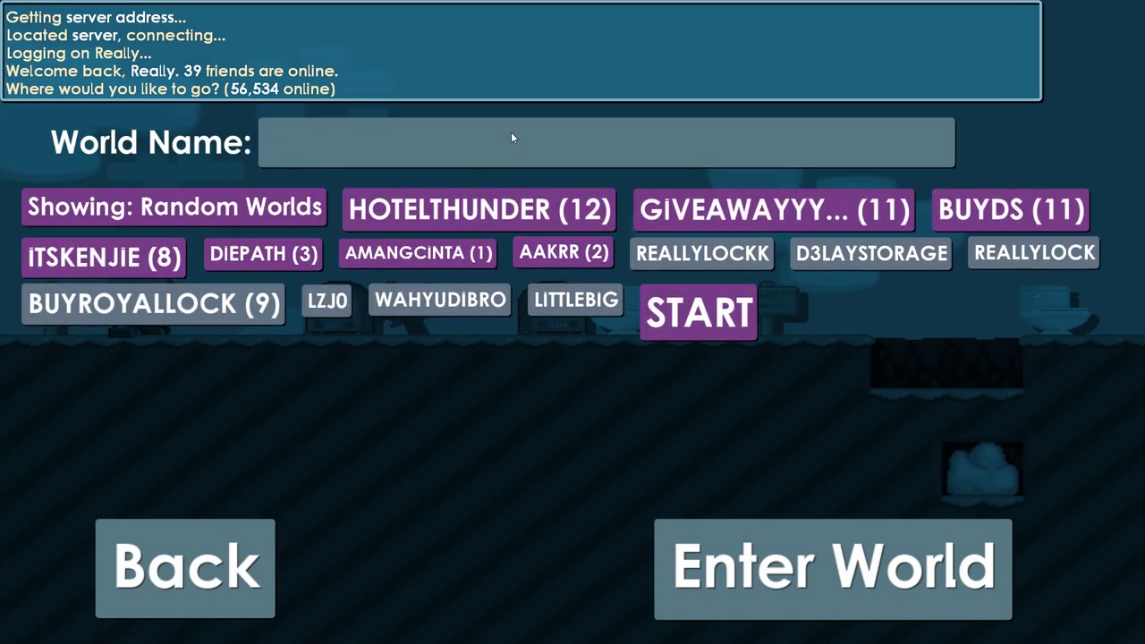
pyautogui.write('Reallygt')
pyautogui.press('Return')
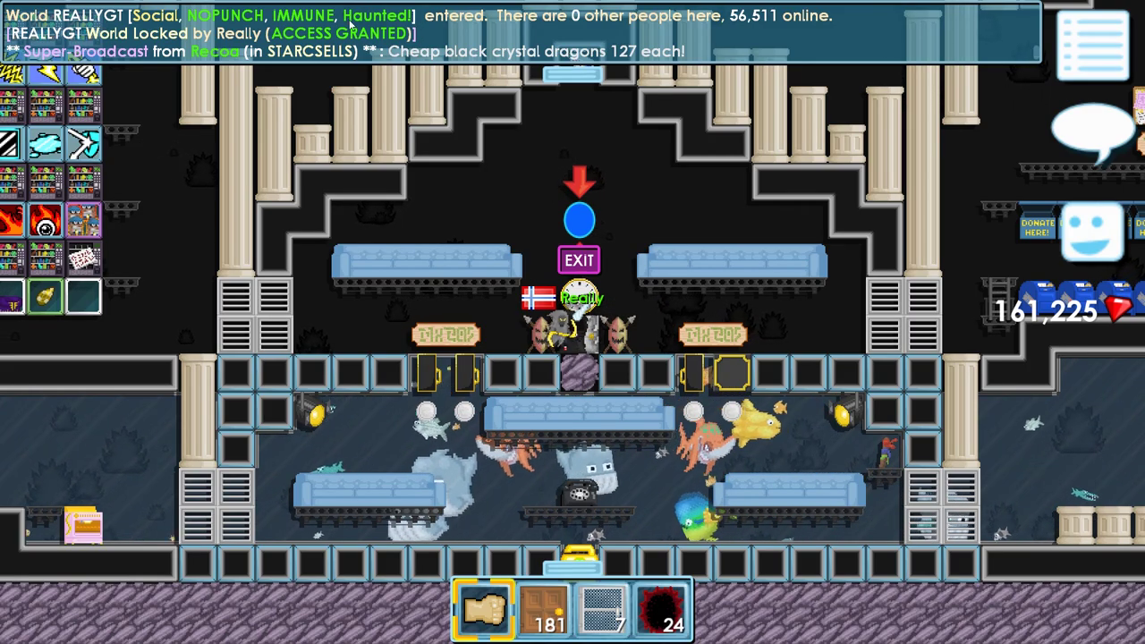
# - Walk the character left through the REALLYGT world
pyautogui.press('Left')
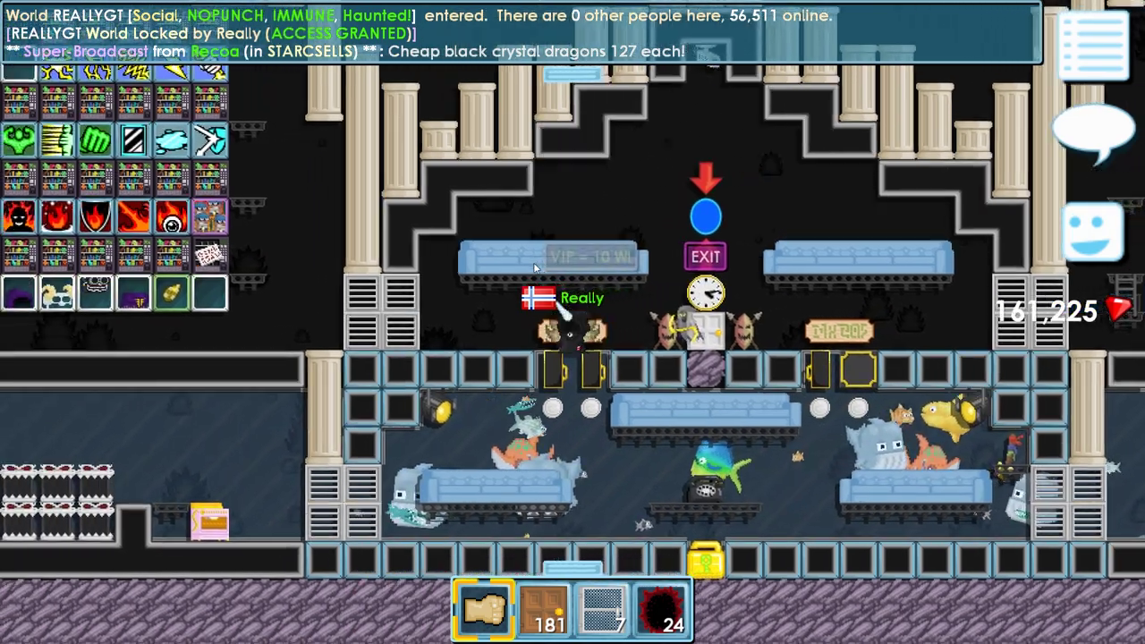
pyautogui.press('Left')
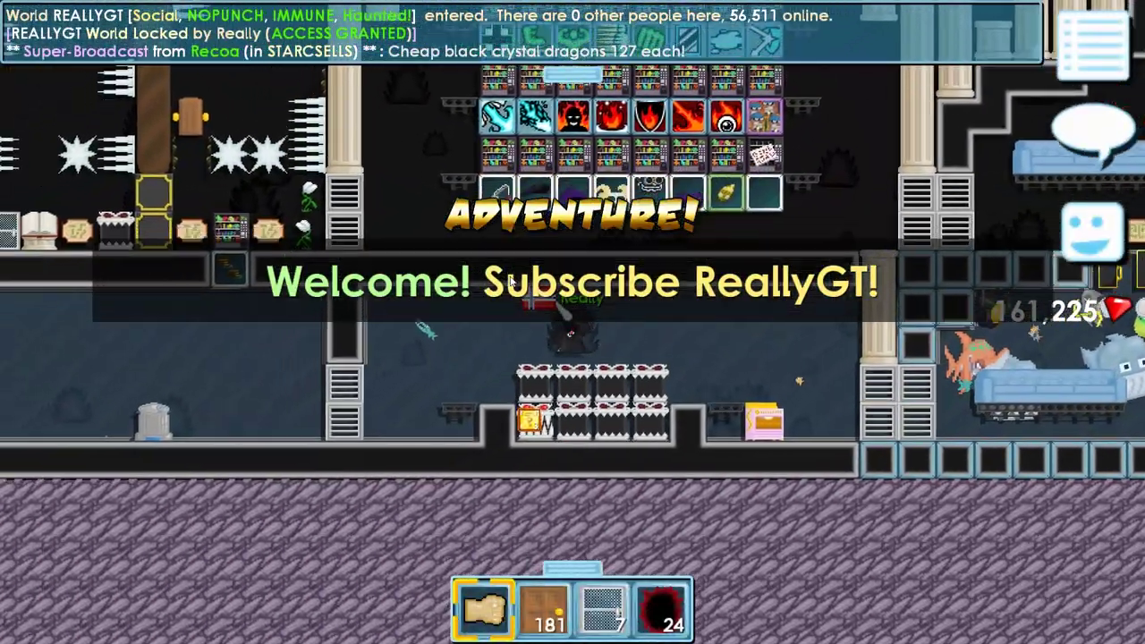
pyautogui.press('Left')
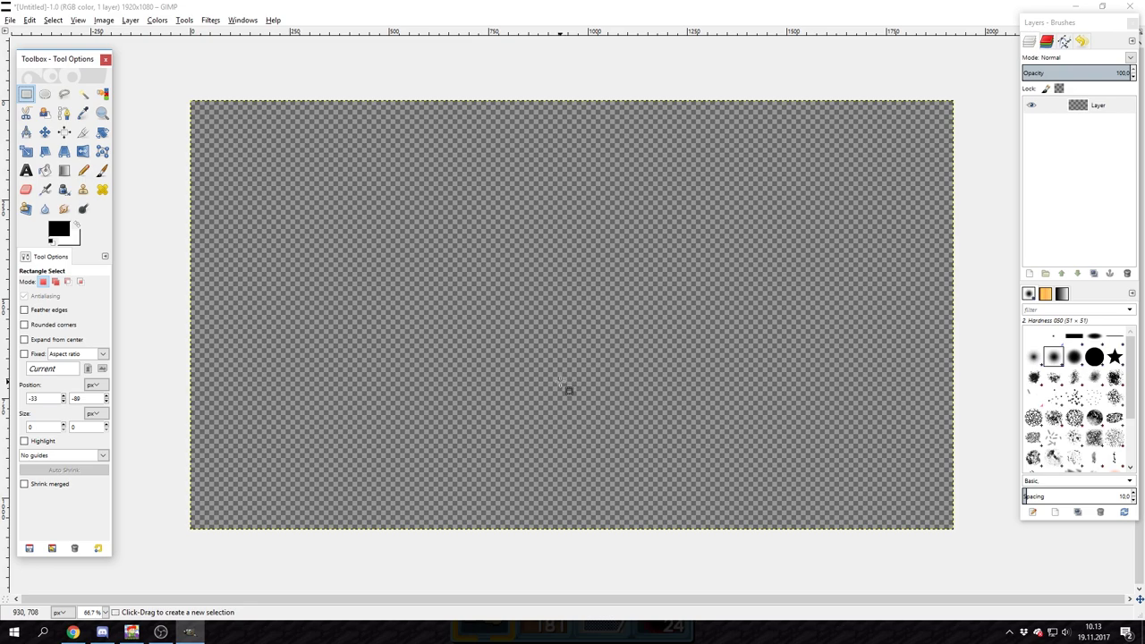
# - Paste and anchor the Growtopia screenshot, then add a transparent Layer #1 above it
pyautogui.hotkey('ctrl', 'v')
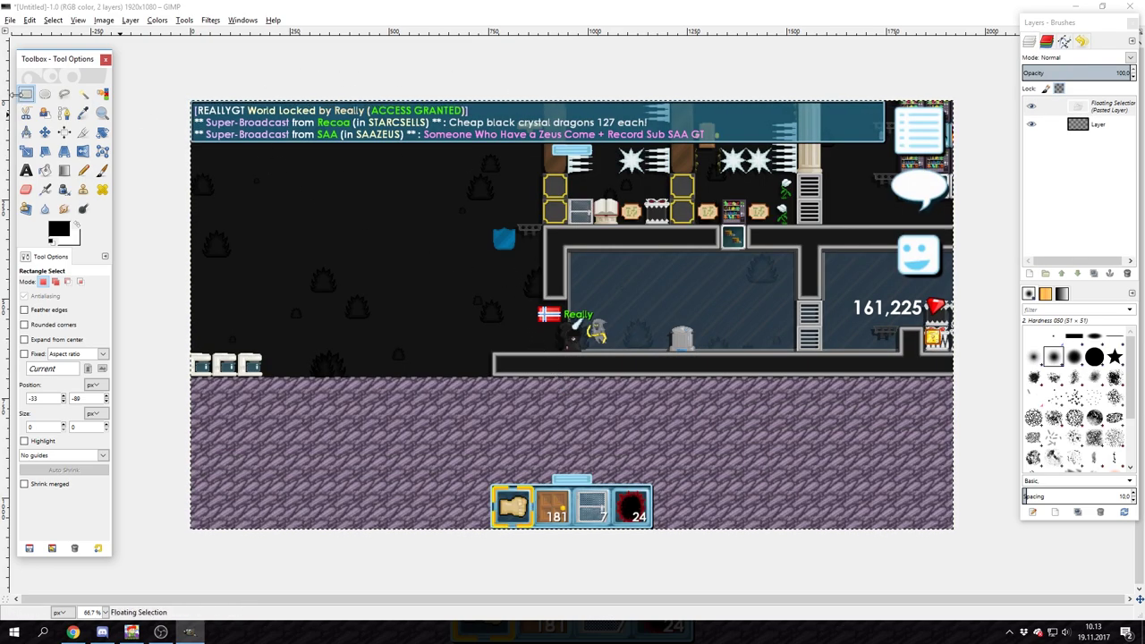
pyautogui.click(204, 47)
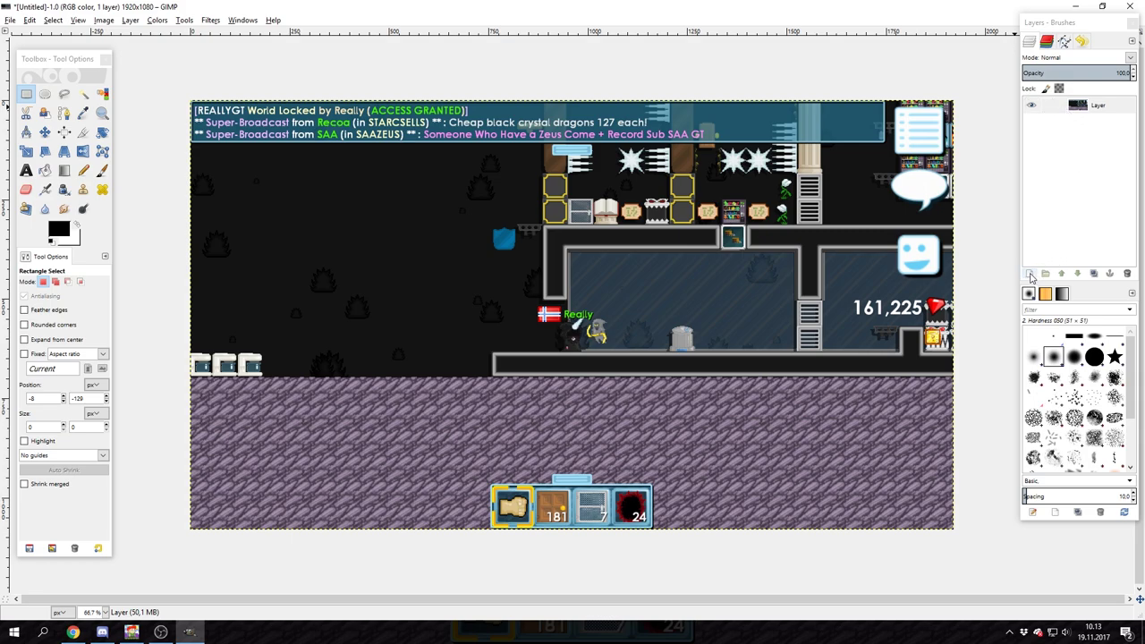
pyautogui.click(1030, 275)
pyautogui.click(1033, 370)
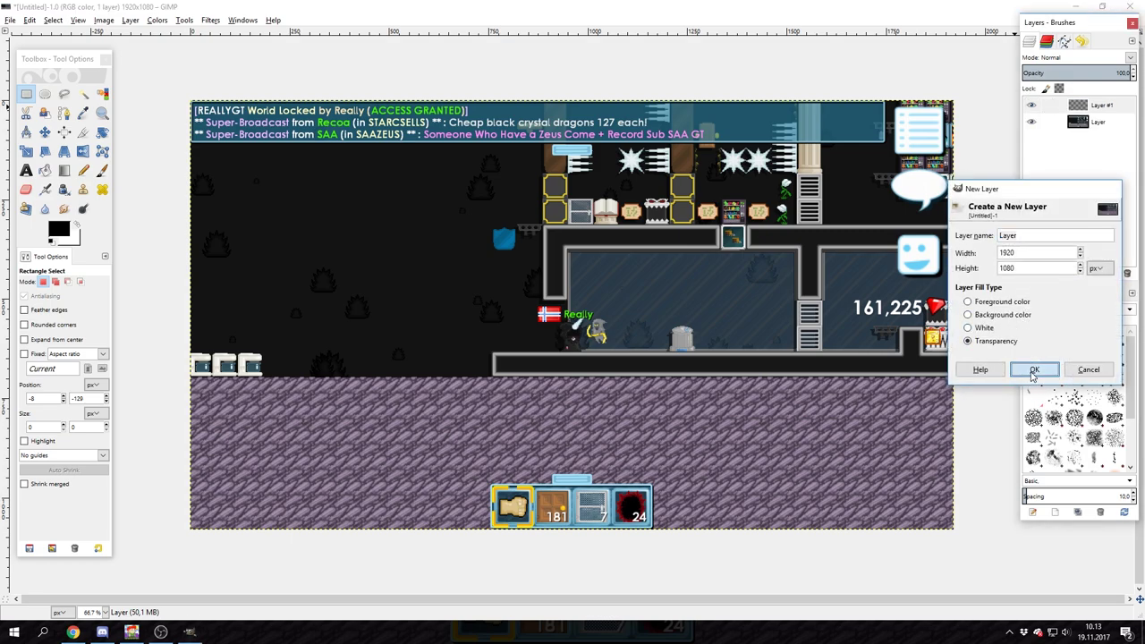
# - Draw a test pencil stroke on Layer #1, toggle the screenshot layer's visibility, and remove the stroke
pyautogui.click(177, 63)
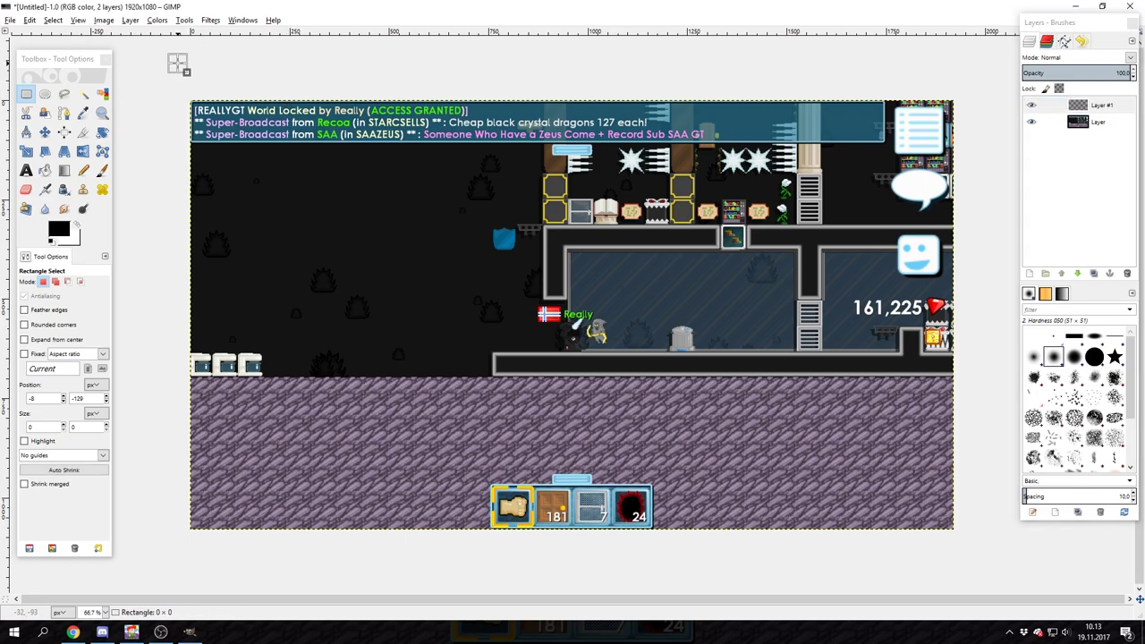
pyautogui.click(83, 170)
pyautogui.moveTo(361, 266)
pyautogui.mouseDown()
pyautogui.moveTo(355, 306)
pyautogui.moveTo(725, 358)
pyautogui.moveTo(729, 315)
pyautogui.mouseUp()
pyautogui.click(1032, 122)
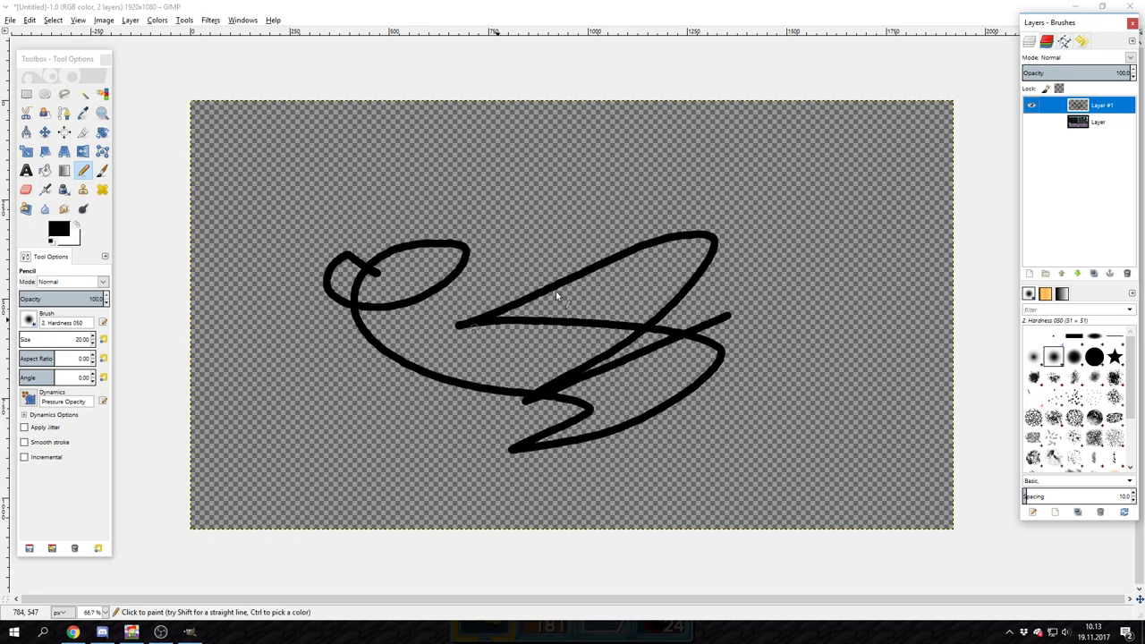
pyautogui.click(1031, 122)
pyautogui.press('Delete')
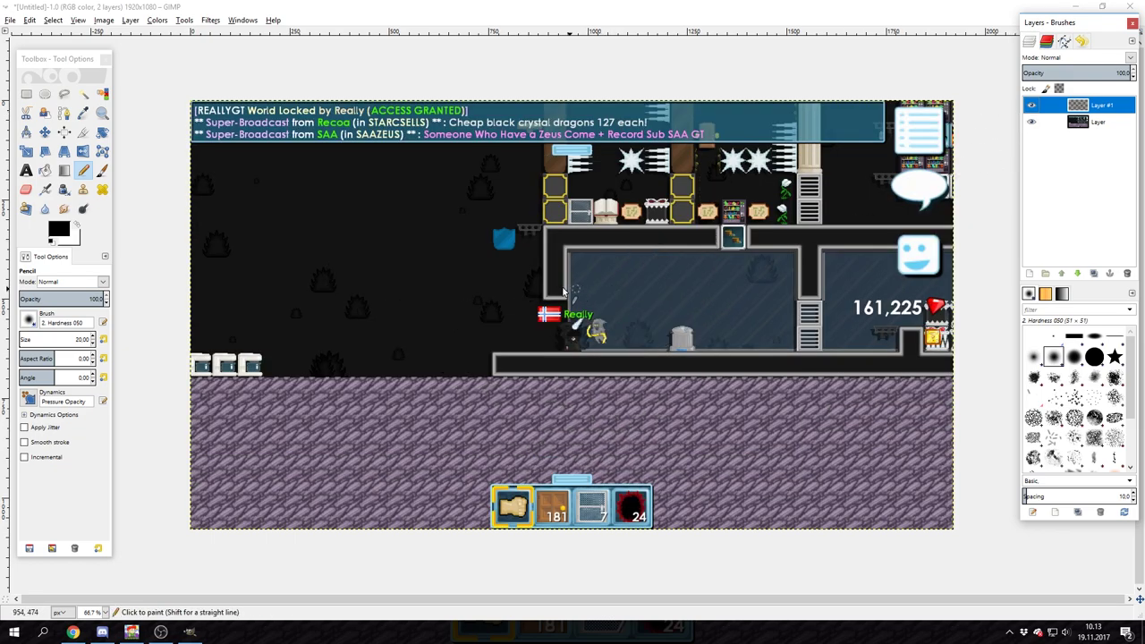
# - Rectangle-select a banner strip across the top, then test a black bucket fill and undo it
pyautogui.click(26, 95)
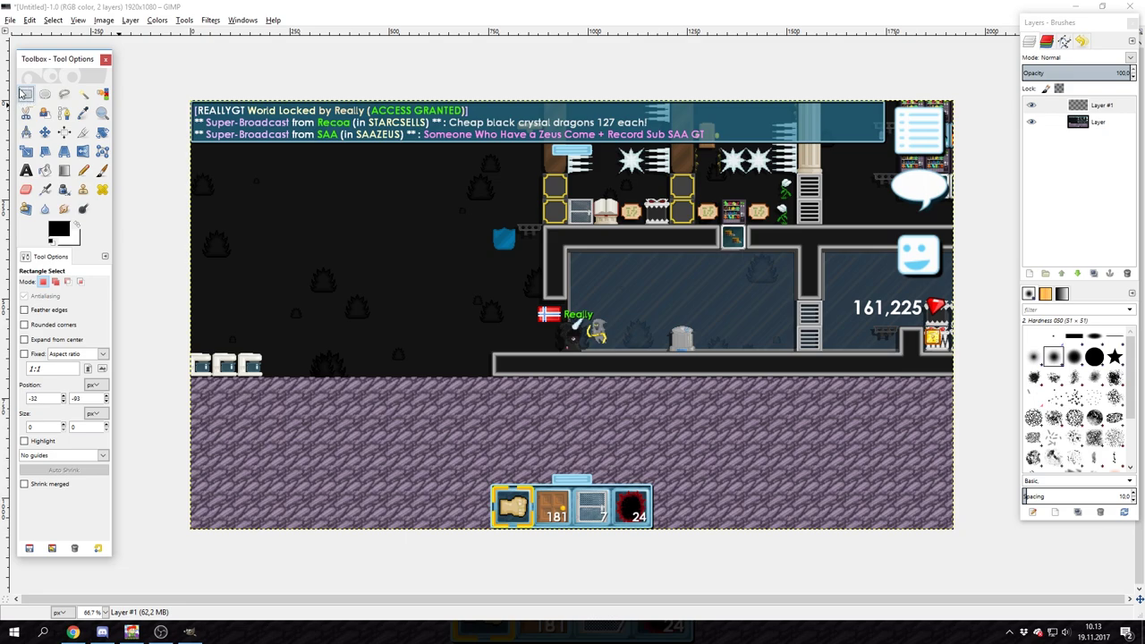
pyautogui.moveTo(158, 42); pyautogui.dragTo(989, 158)
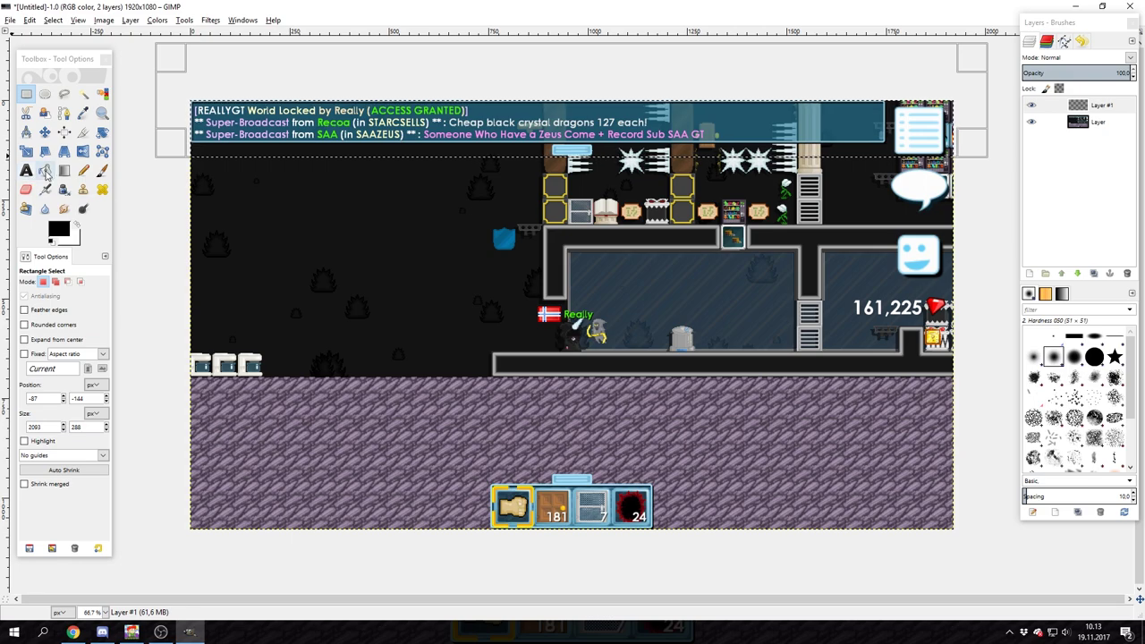
pyautogui.click(63, 170)
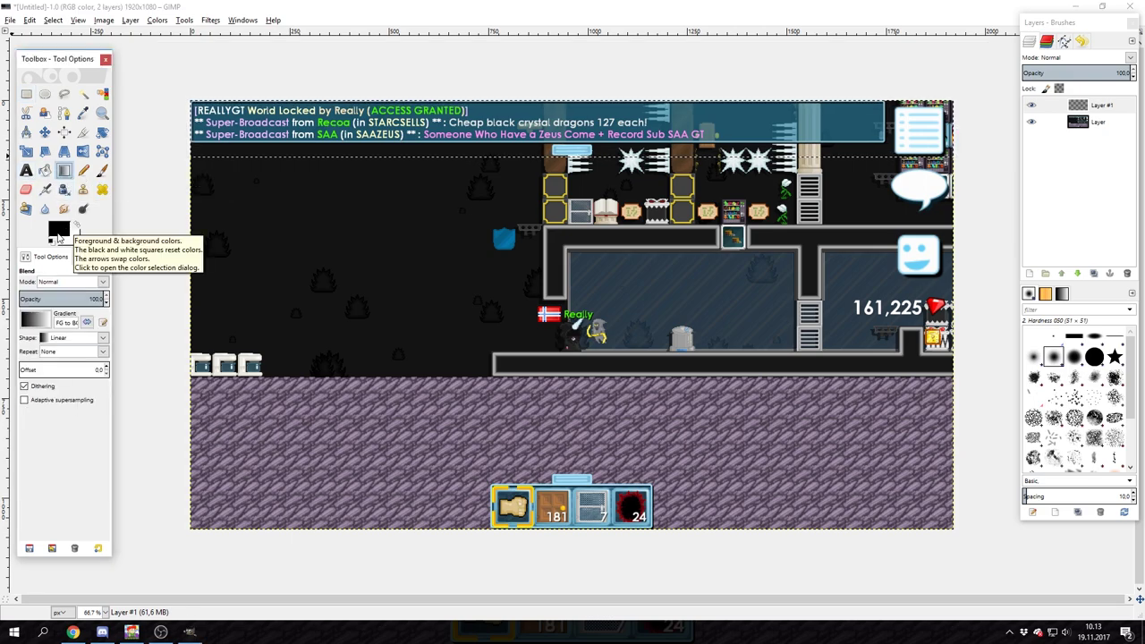
pyautogui.click(45, 170)
pyautogui.click(331, 124)
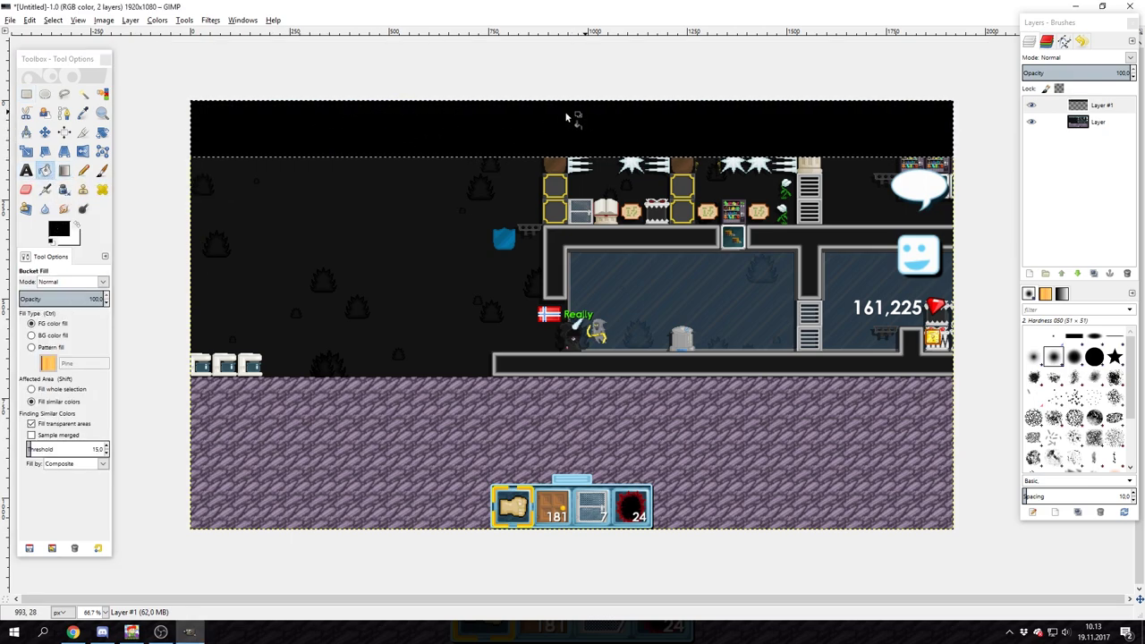
pyautogui.hotkey('ctrl', 'z')
pyautogui.click(63, 170)
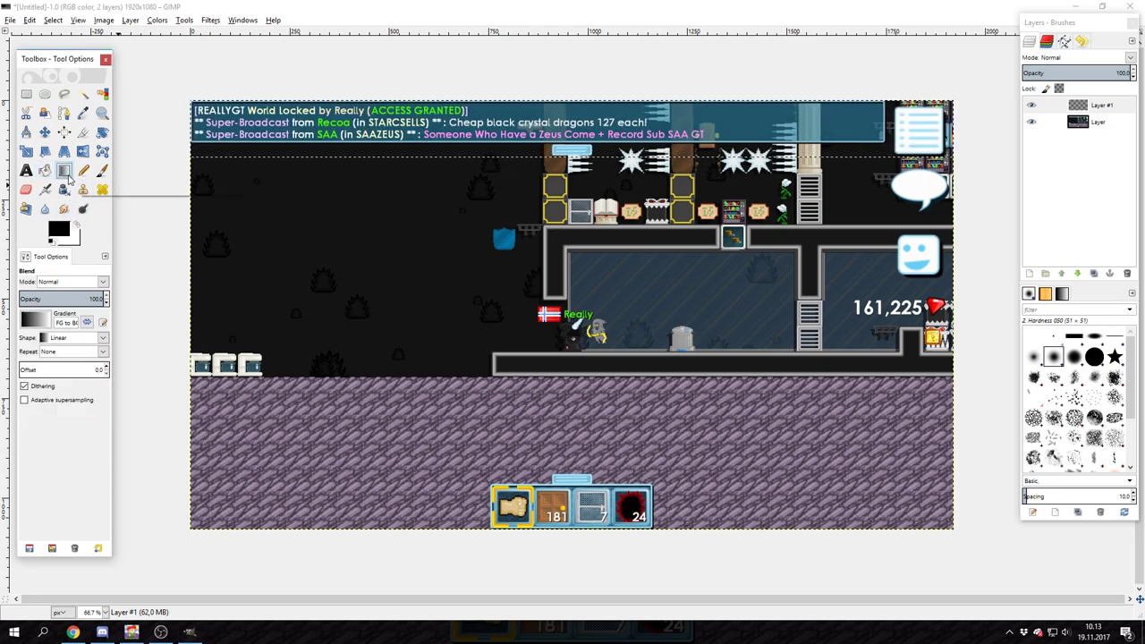
# - Try a cyan foreground colour and a blue background colour as a first pass
pyautogui.click(68, 234)
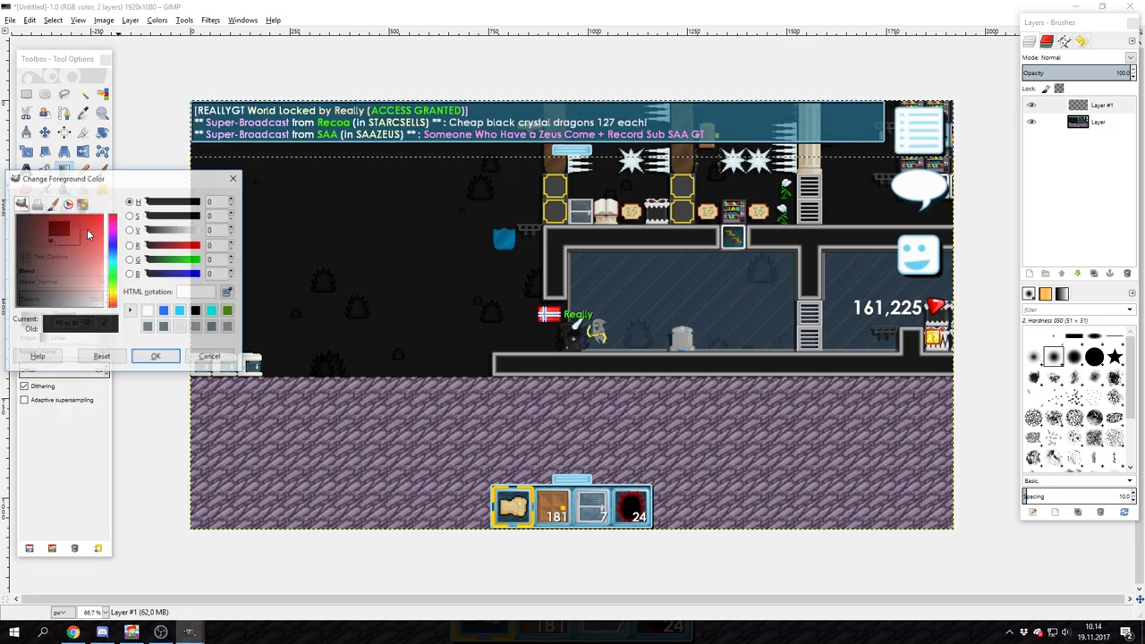
pyautogui.click(112, 267)
pyautogui.click(101, 217)
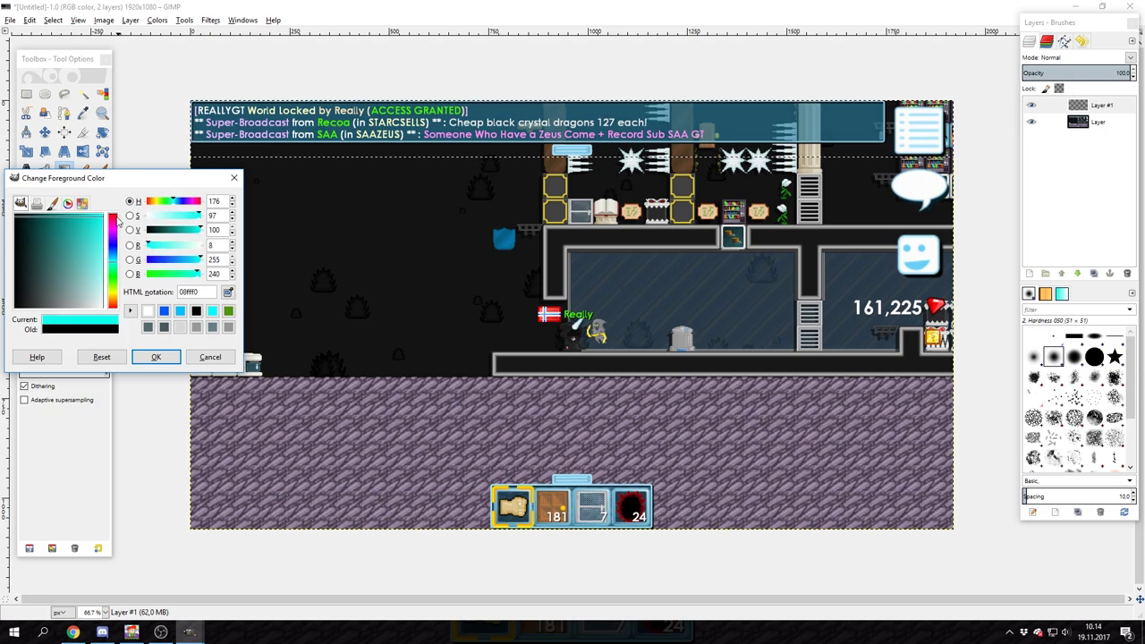
pyautogui.click(156, 357)
pyautogui.click(77, 253)
pyautogui.click(113, 253)
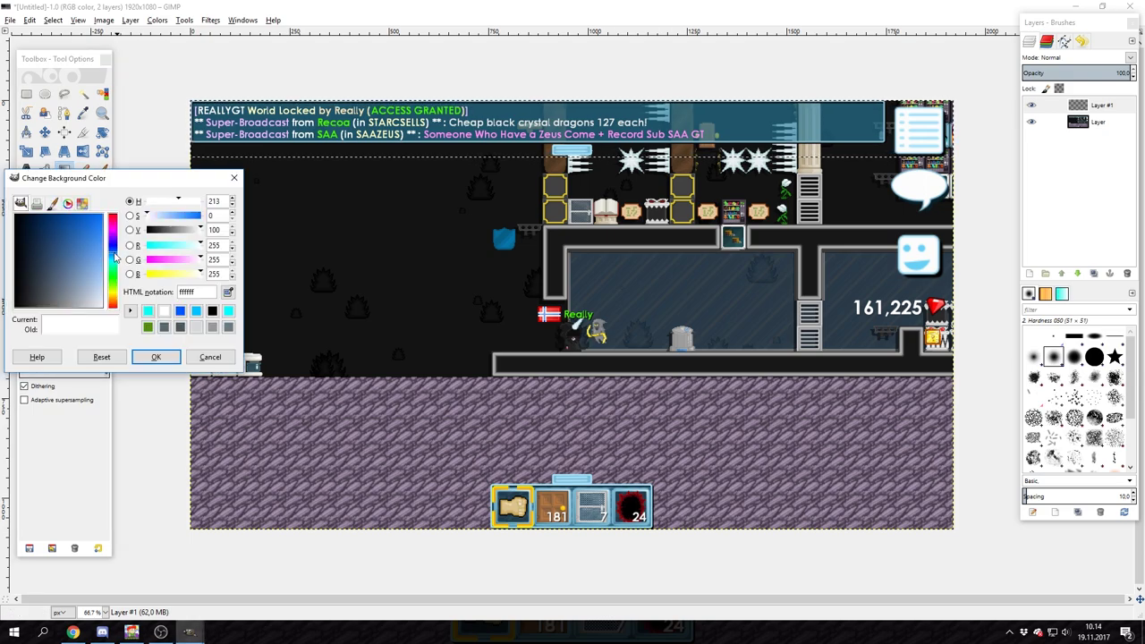
pyautogui.click(152, 357)
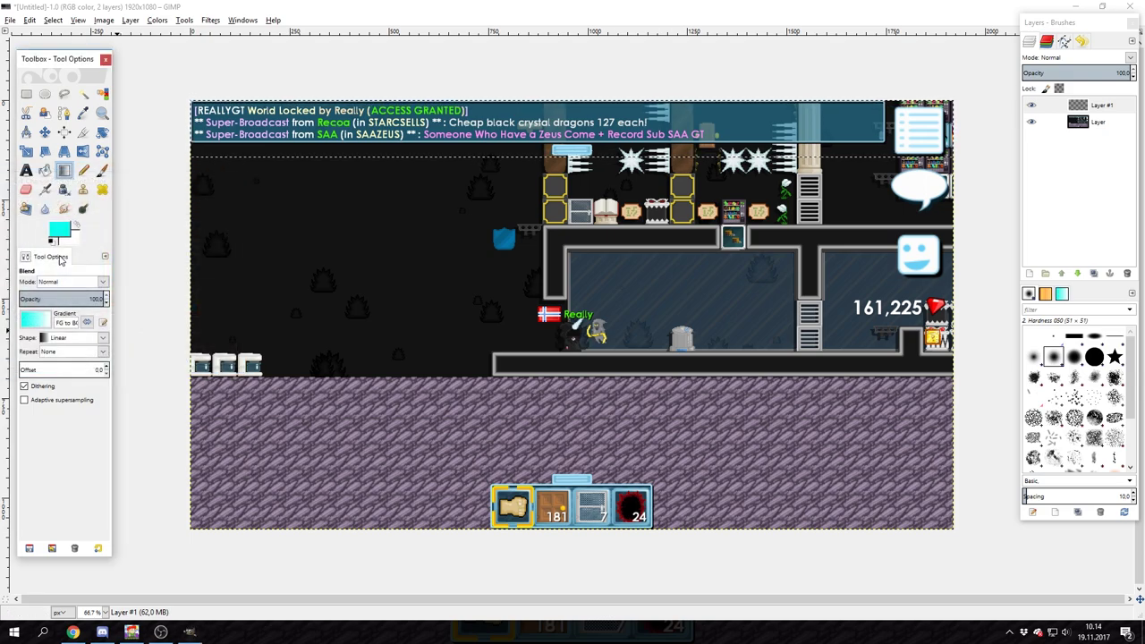
# - Reset the foreground to bright blue 1d4ff3 and background to light blue 08b1ff, toggling the swap
pyautogui.click(59, 231)
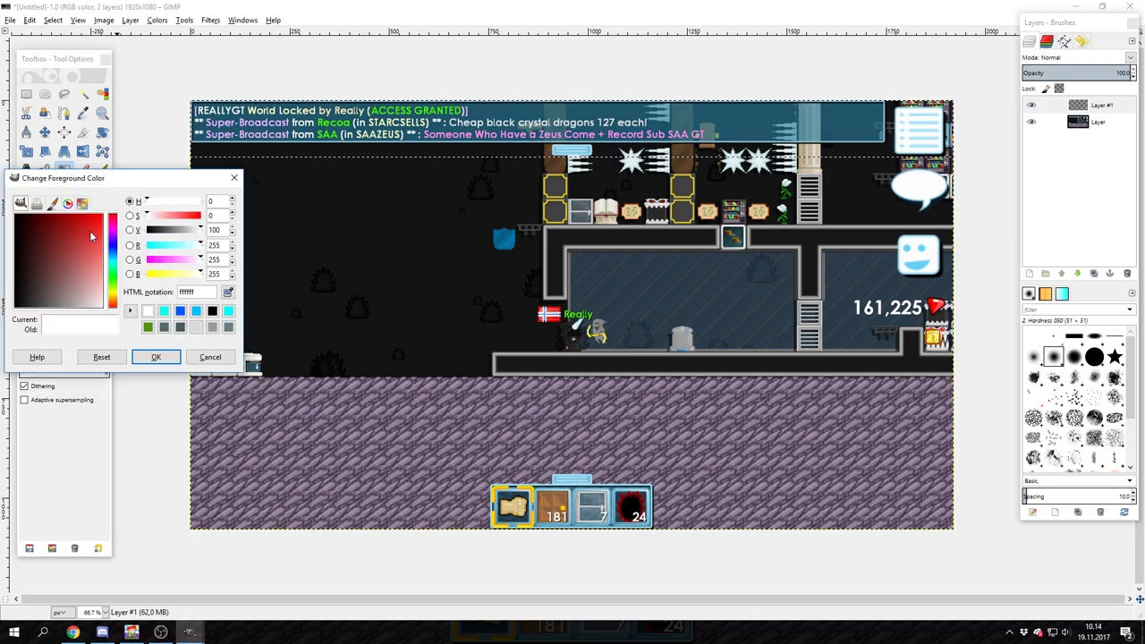
pyautogui.click(113, 254)
pyautogui.click(101, 229)
pyautogui.click(155, 357)
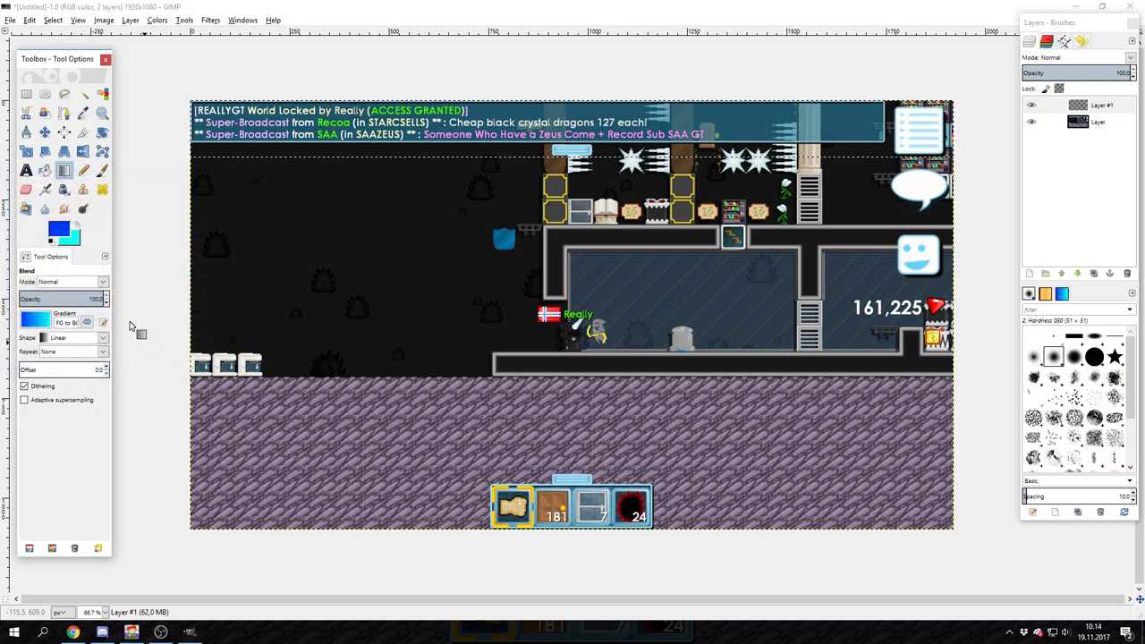
pyautogui.click(73, 243)
pyautogui.click(112, 262)
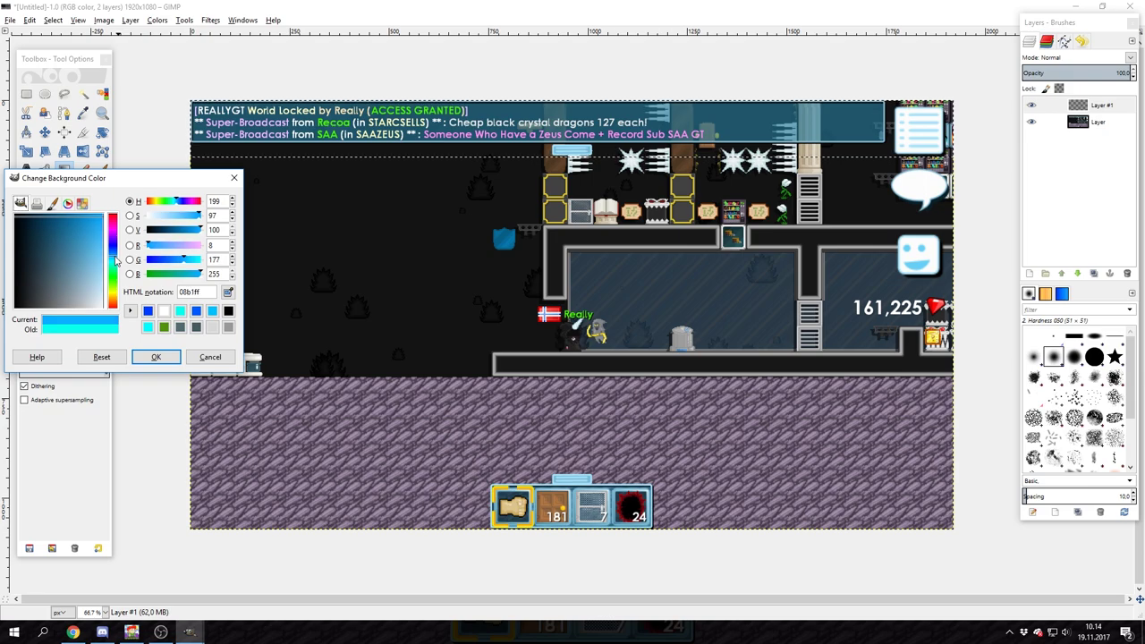
pyautogui.click(154, 357)
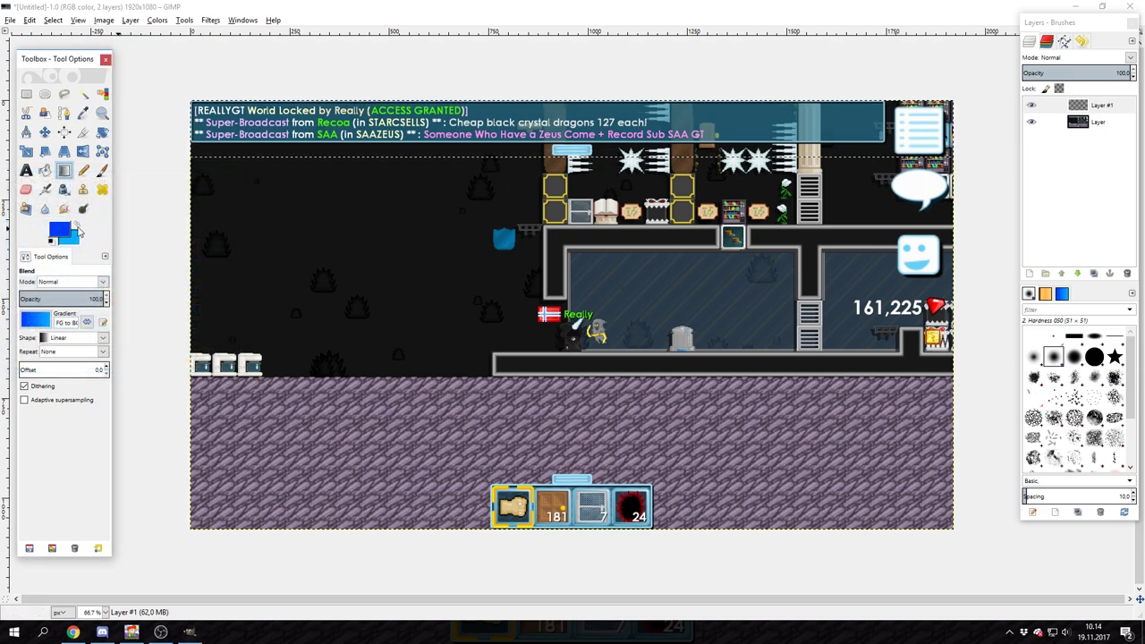
pyautogui.click(78, 228)
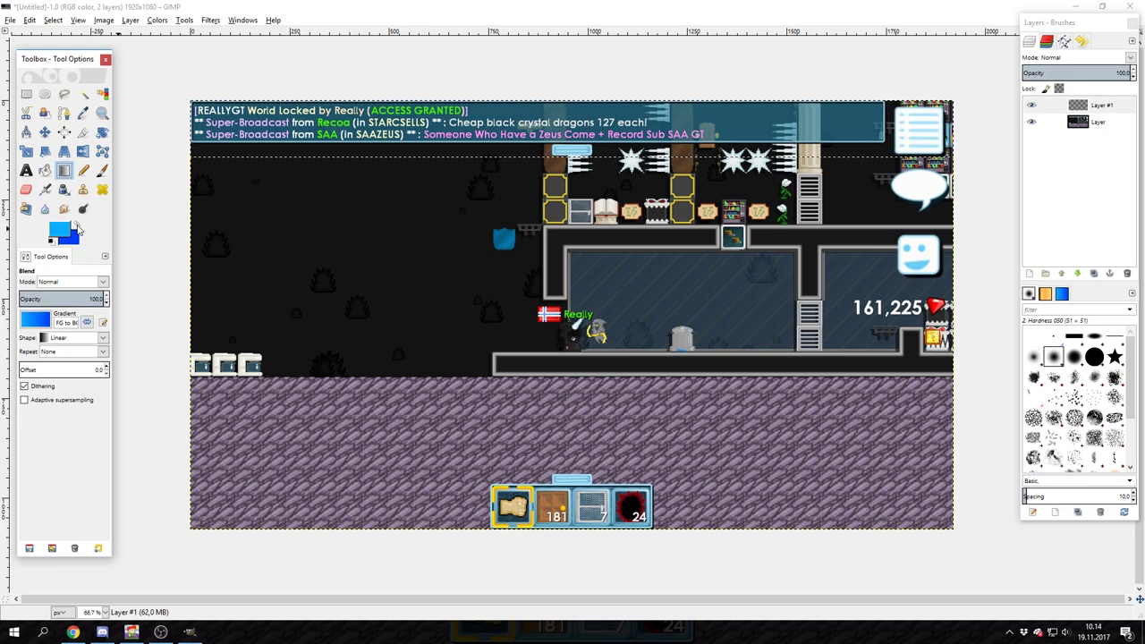
pyautogui.click(78, 229)
pyautogui.click(78, 229)
pyautogui.click(78, 230)
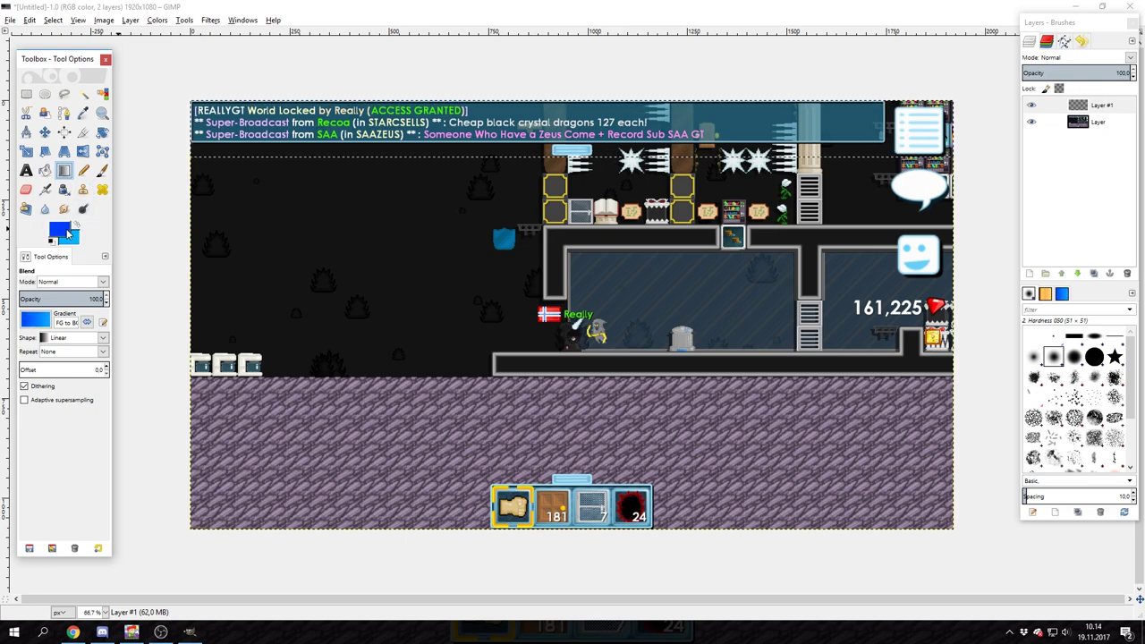
# - Test blue pencil strokes over the chat text on the screenshot layer and undo them
pyautogui.click(83, 170)
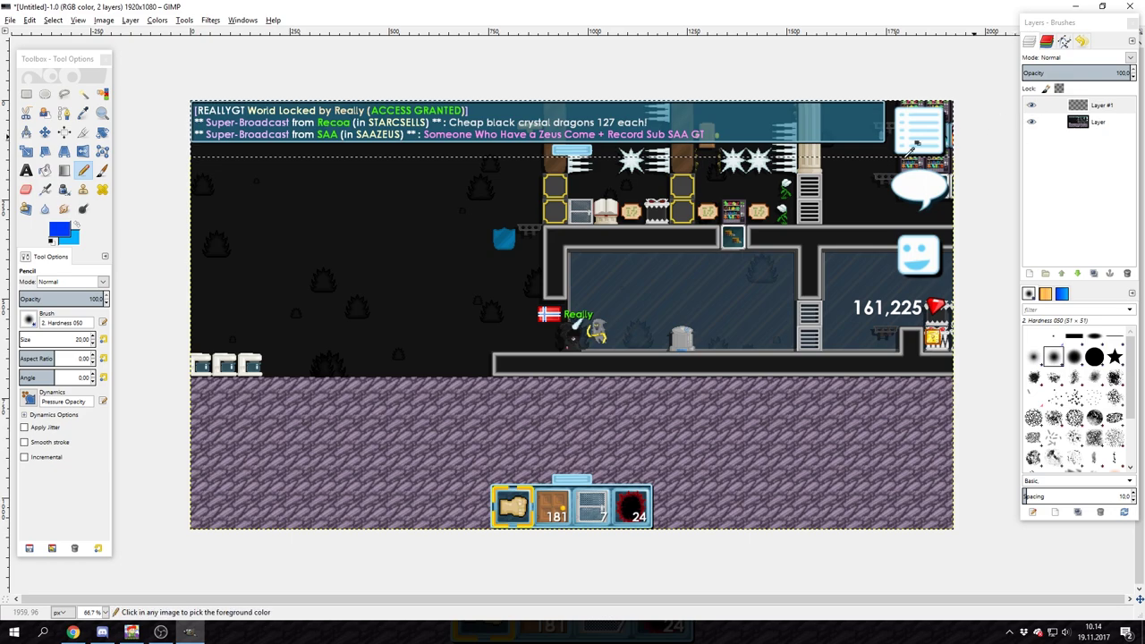
pyautogui.click(1078, 122)
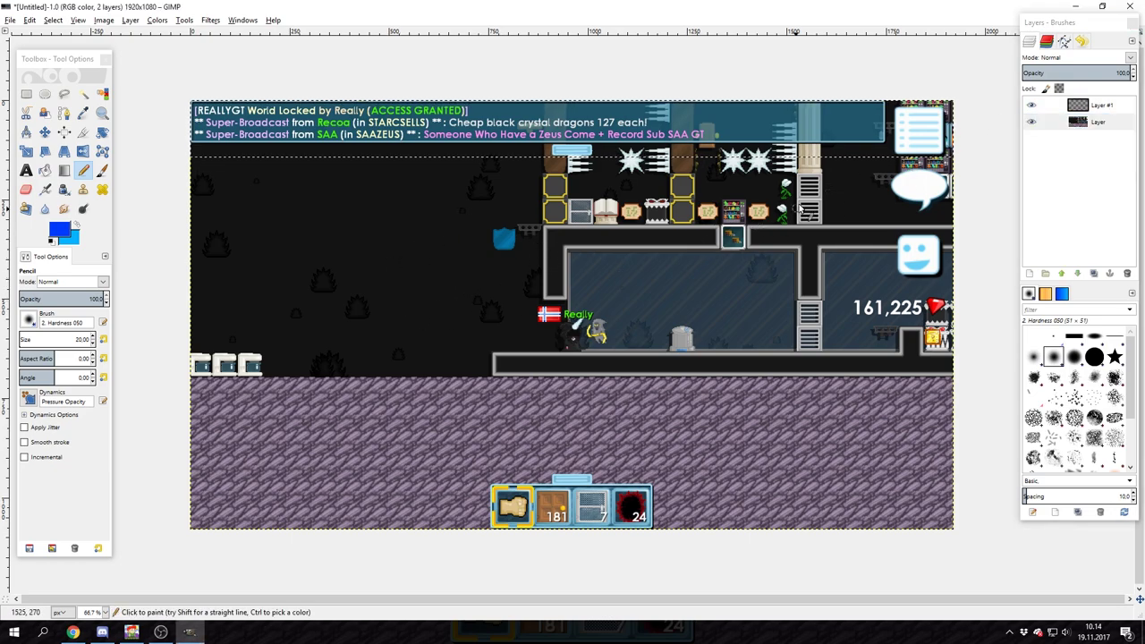
pyautogui.moveTo(319, 121); pyautogui.dragTo(355, 134)
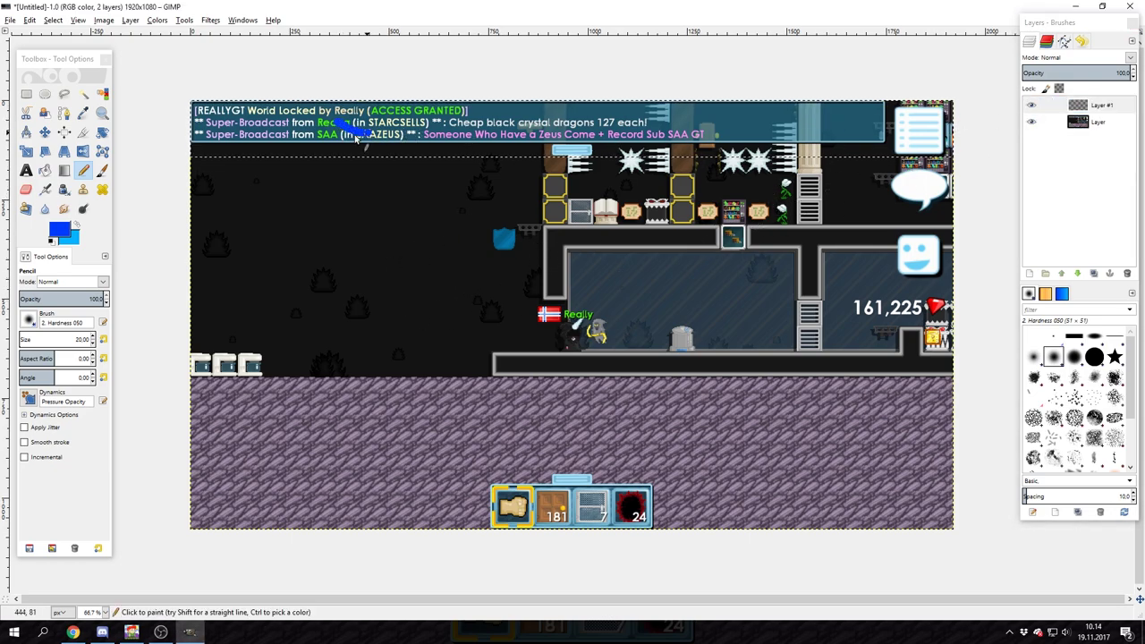
pyautogui.hotkey('ctrl', 'z')
pyautogui.click(348, 129)
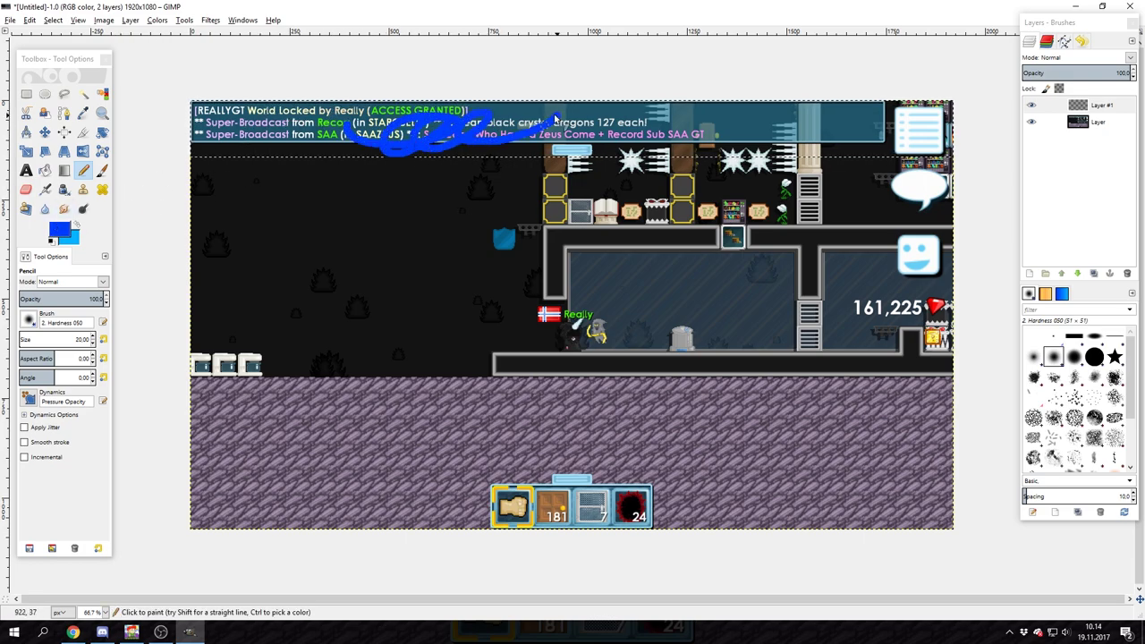
pyautogui.hotkey('ctrl', 'z')
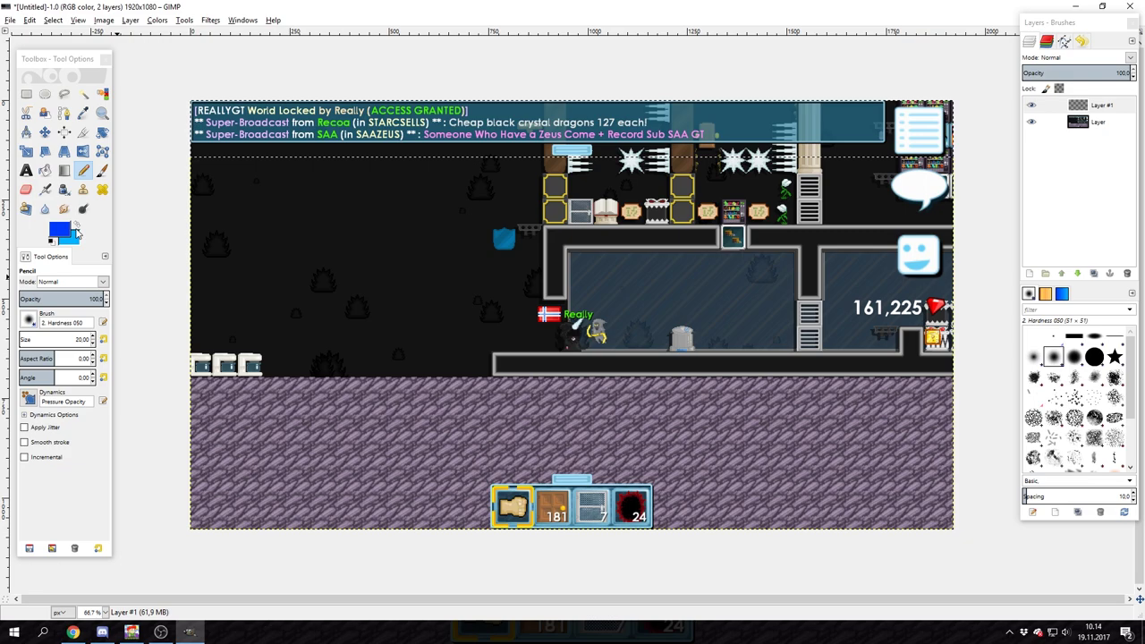
# - Swap the two colours, undo another blue scribble, and choose the Blend gradient tool
pyautogui.click(77, 224)
pyautogui.moveTo(347, 151)
pyautogui.mouseDown()
pyautogui.moveTo(608, 130)
pyautogui.moveTo(654, 159)
pyautogui.mouseUp()
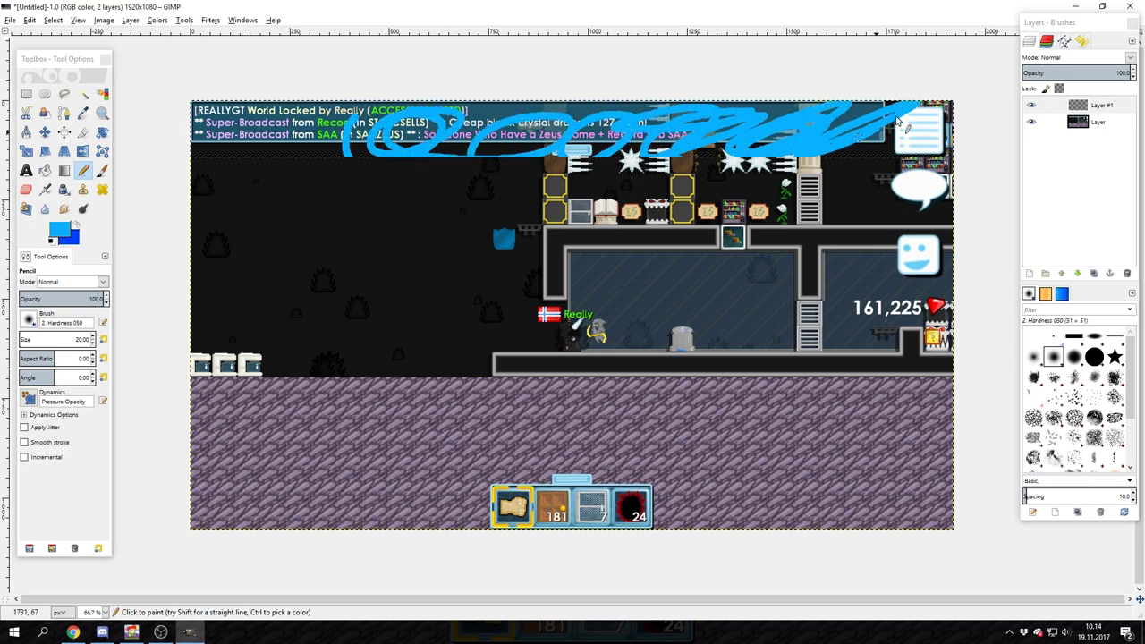
pyautogui.hotkey('ctrl', 'z')
pyautogui.click(64, 170)
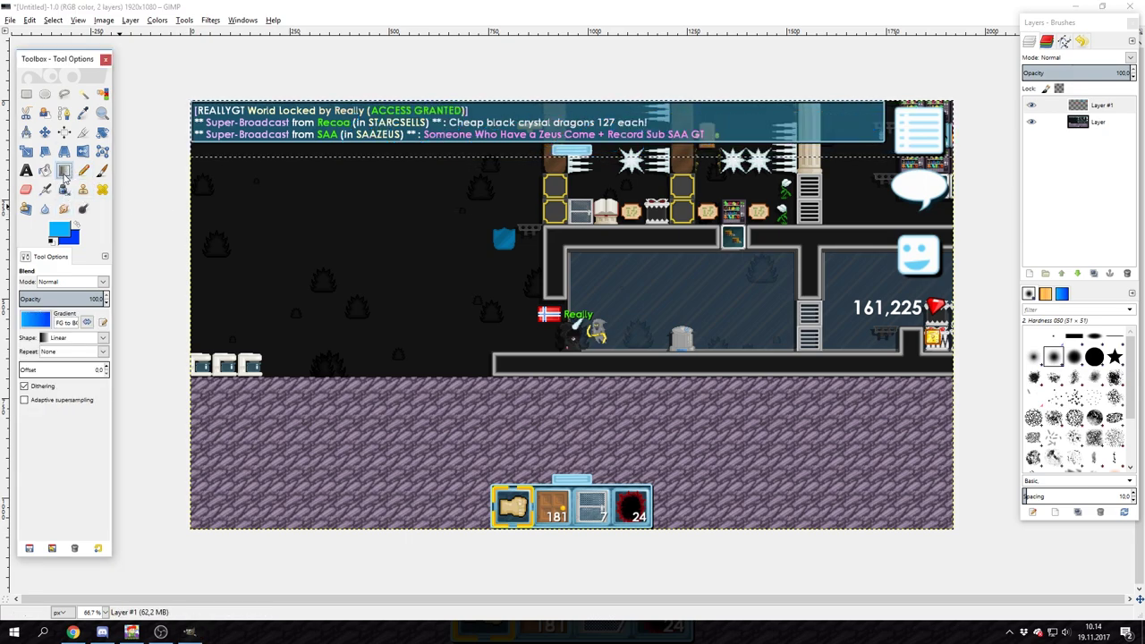
# - Drag a light-to-bright blue gradient down the top band, redoing it until right, then deselect
pyautogui.click(573, 105)
pyautogui.moveTo(573, 105); pyautogui.dragTo(577, 161)
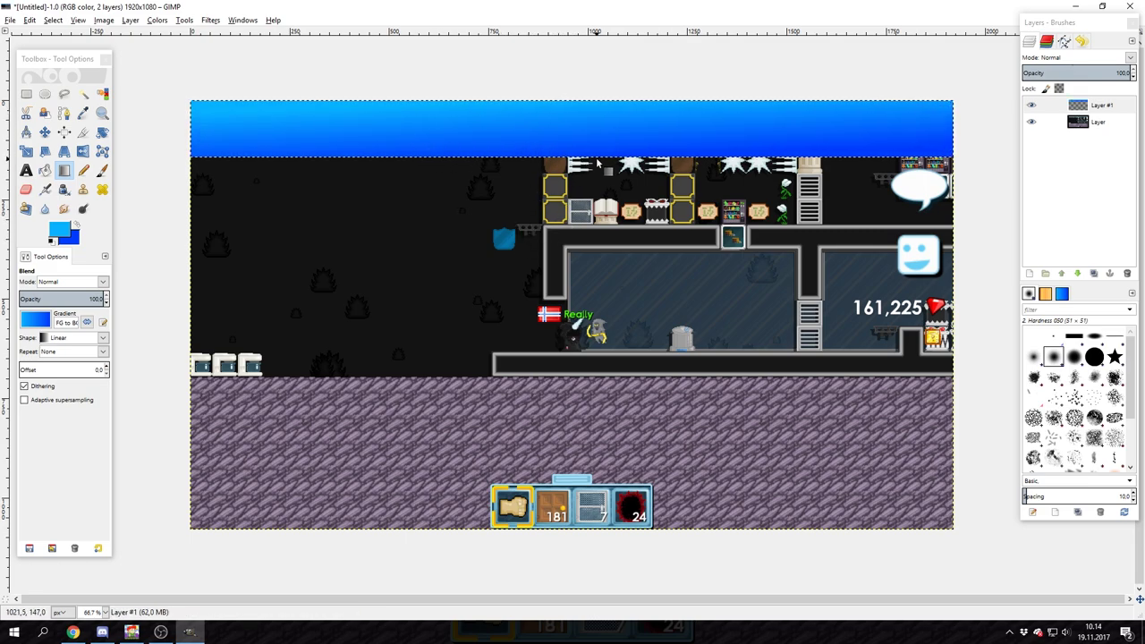
pyautogui.hotkey('ctrl', 'z')
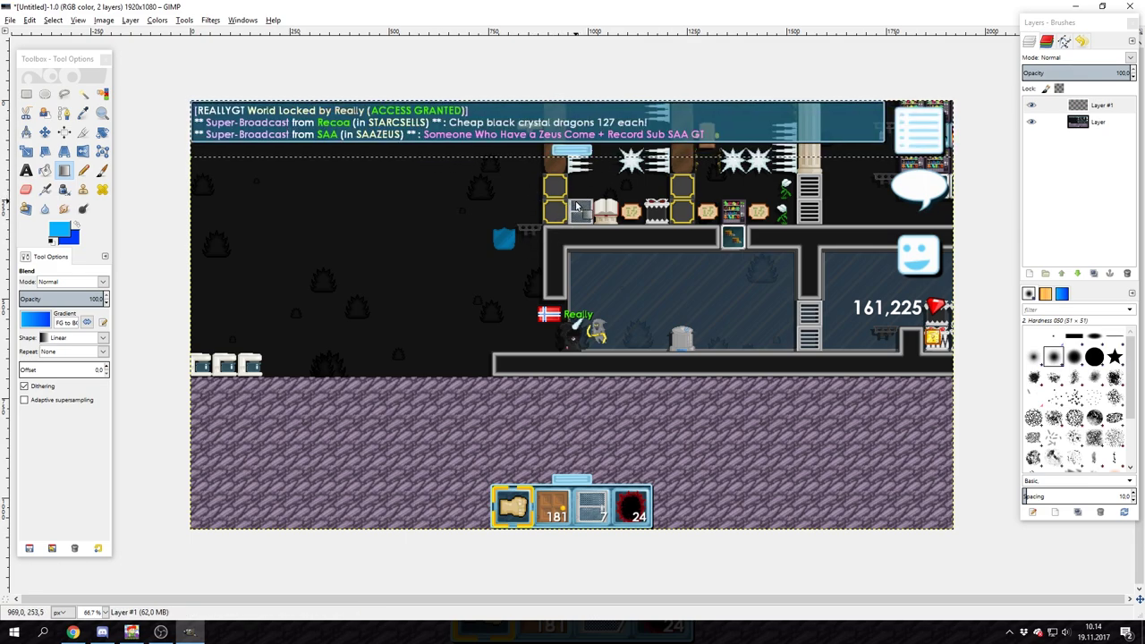
pyautogui.moveTo(577, 206)
pyautogui.mouseDown()
pyautogui.moveTo(577, 216)
pyautogui.moveTo(582, 103)
pyautogui.moveTo(577, 206)
pyautogui.mouseUp()
pyautogui.hotkey('ctrl', 'z')
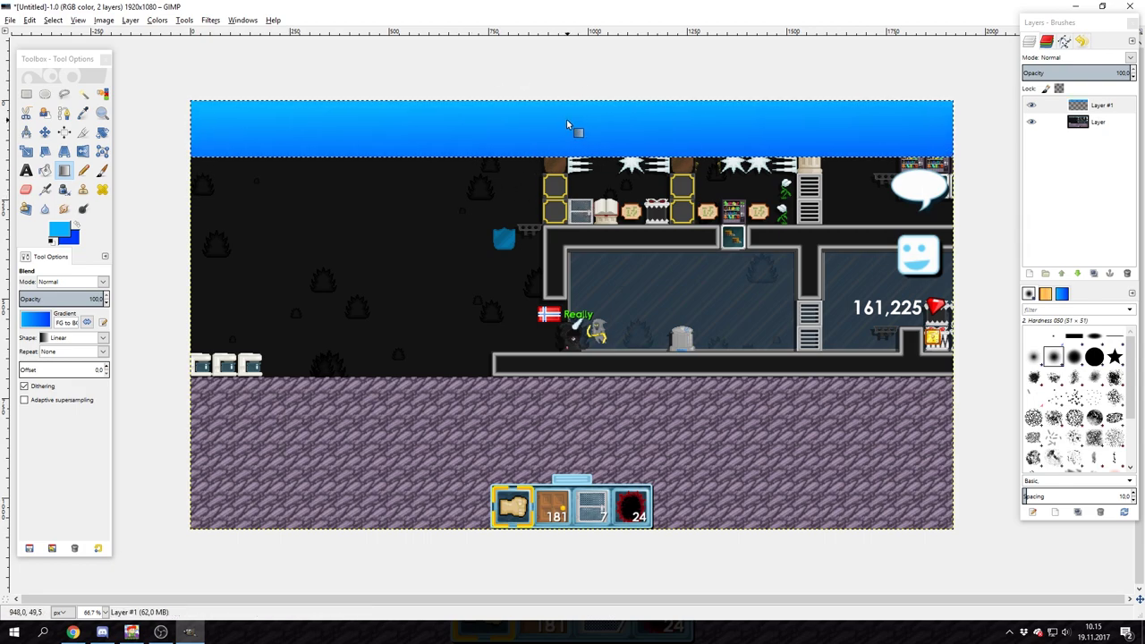
pyautogui.hotkey('ctrl', 'z')
pyautogui.moveTo(573, 125); pyautogui.dragTo(575, 217)
pyautogui.hotkey('ctrl', 'z')
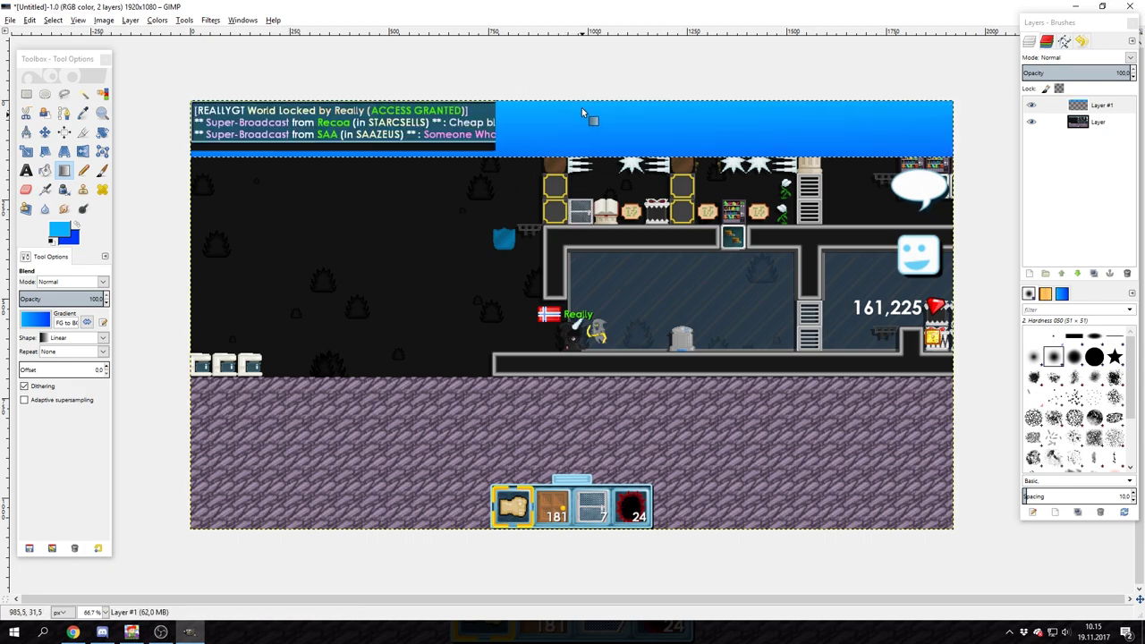
pyautogui.moveTo(569, 96); pyautogui.dragTo(569, 180)
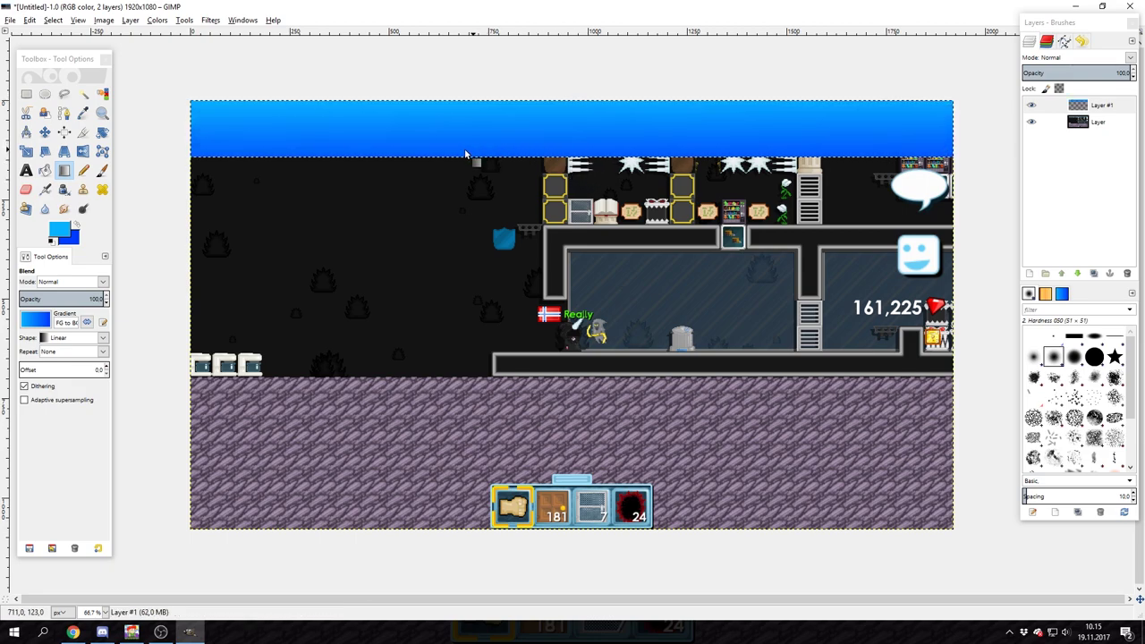
pyautogui.hotkey('ctrl', 'shift', 'a')
pyautogui.click(26, 94)
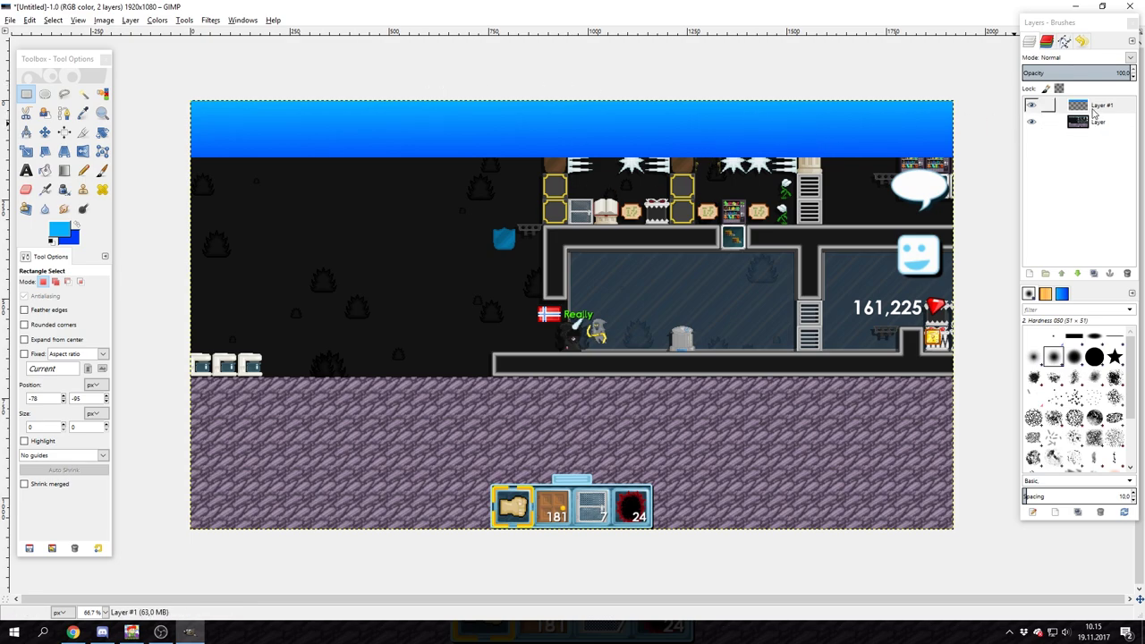
# - Add a text box on the blue banner reading 'REALLY'
pyautogui.click(26, 170)
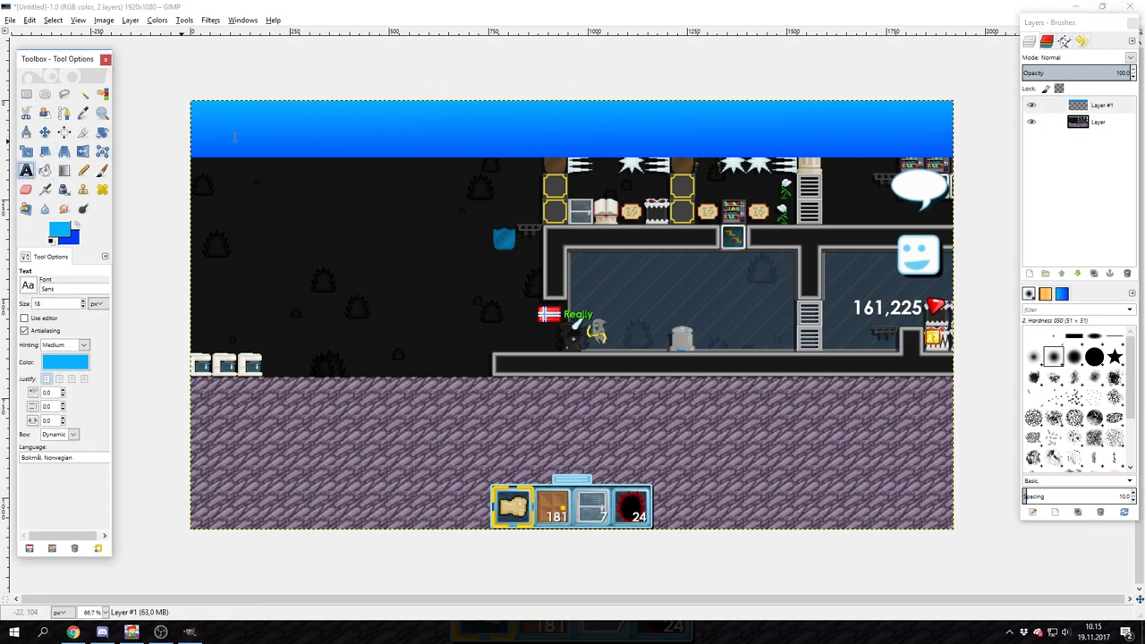
pyautogui.click(481, 137)
pyautogui.write('REALL')
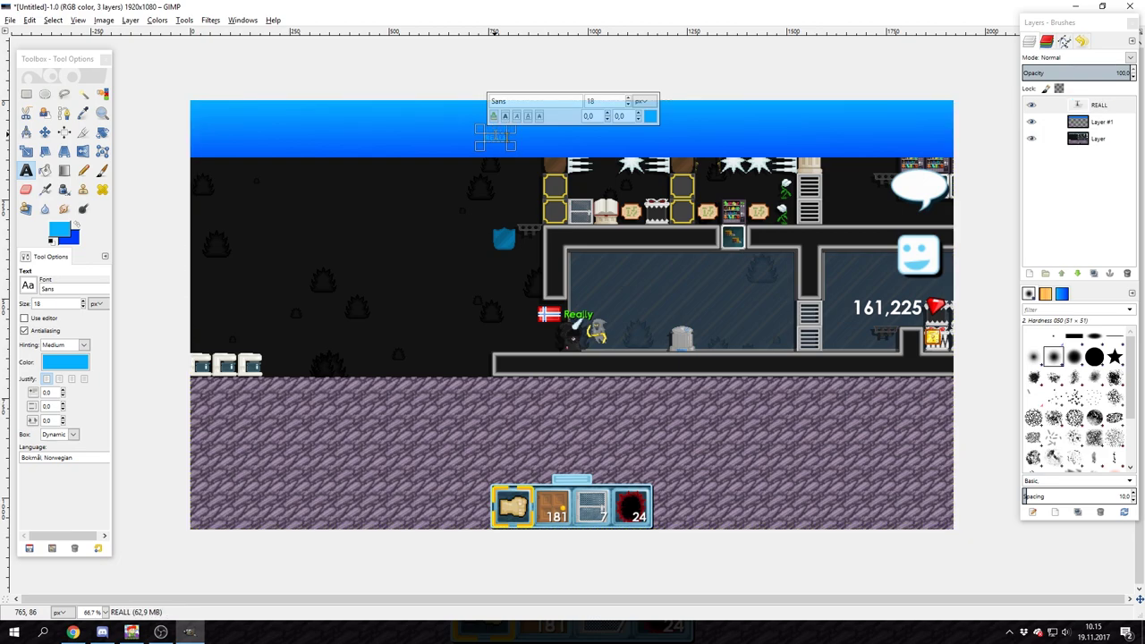
pyautogui.write('Y')
# - Style the REALLY text in the BROMO font at size 117, white and bold
pyautogui.hotkey('ctrl', 'a')
pyautogui.click(518, 105)
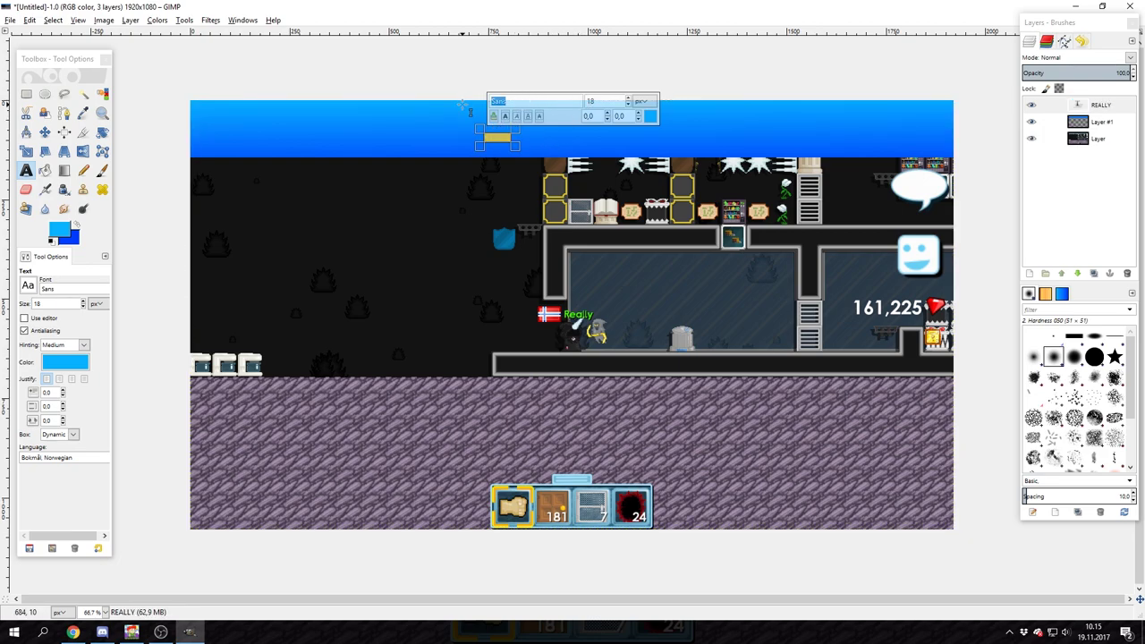
pyautogui.write('BROMO')
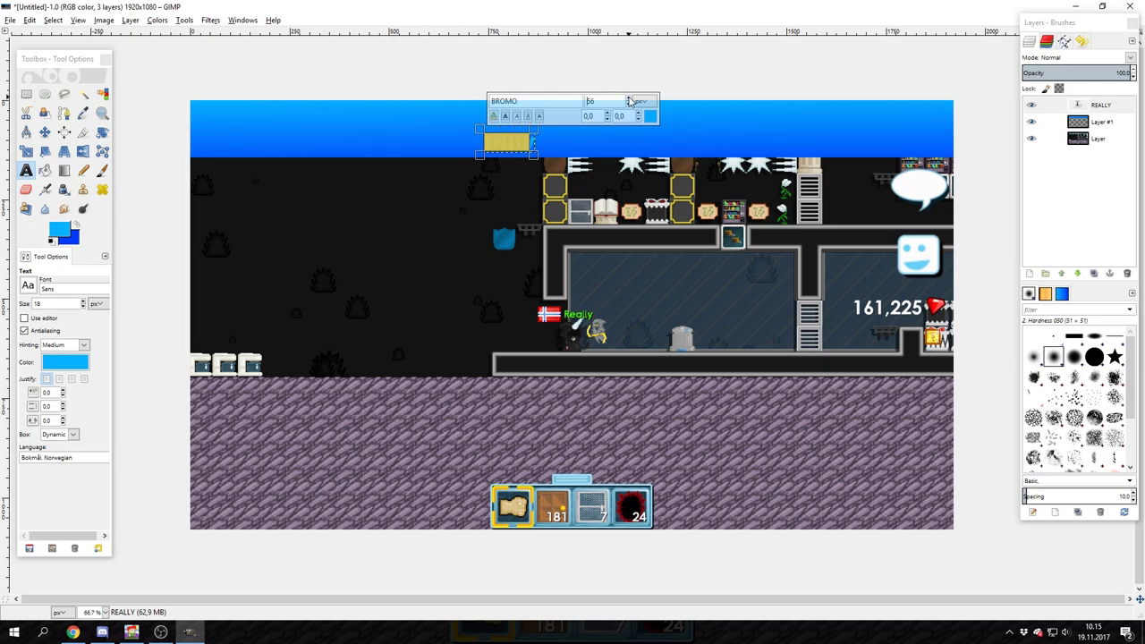
pyautogui.click(651, 116)
pyautogui.click(681, 209)
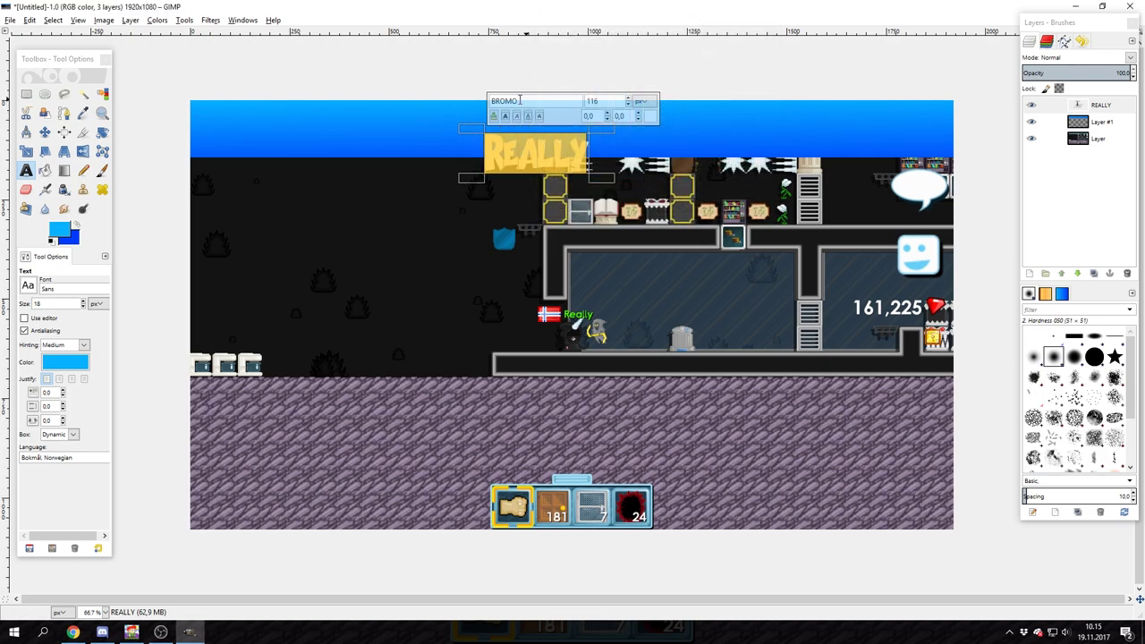
pyautogui.click(506, 117)
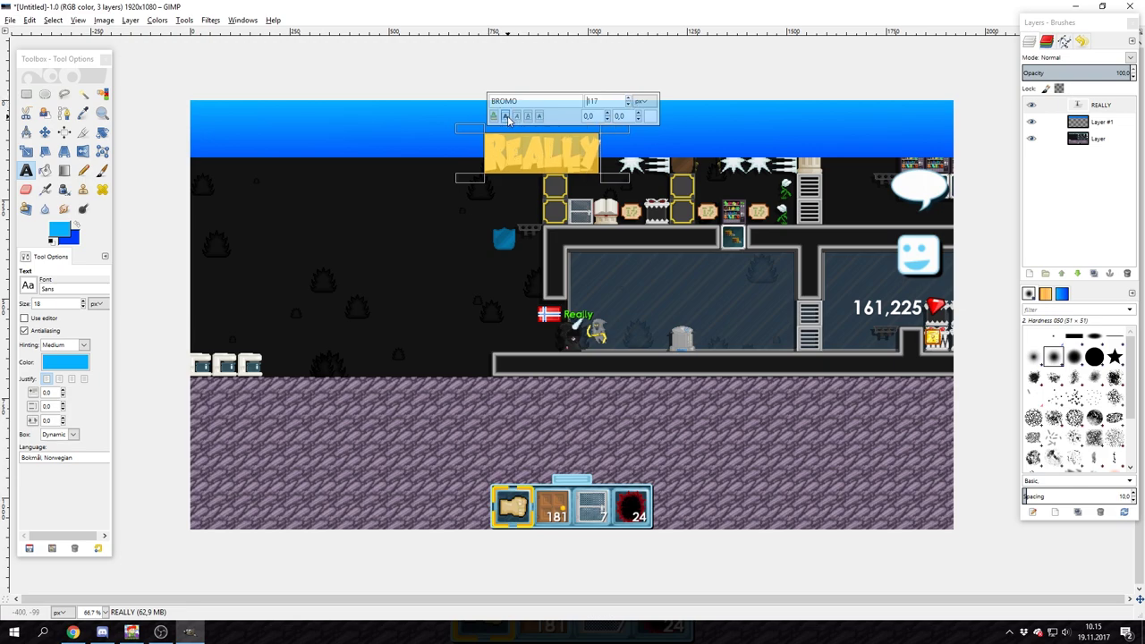
pyautogui.click(619, 116)
pyautogui.click(577, 139)
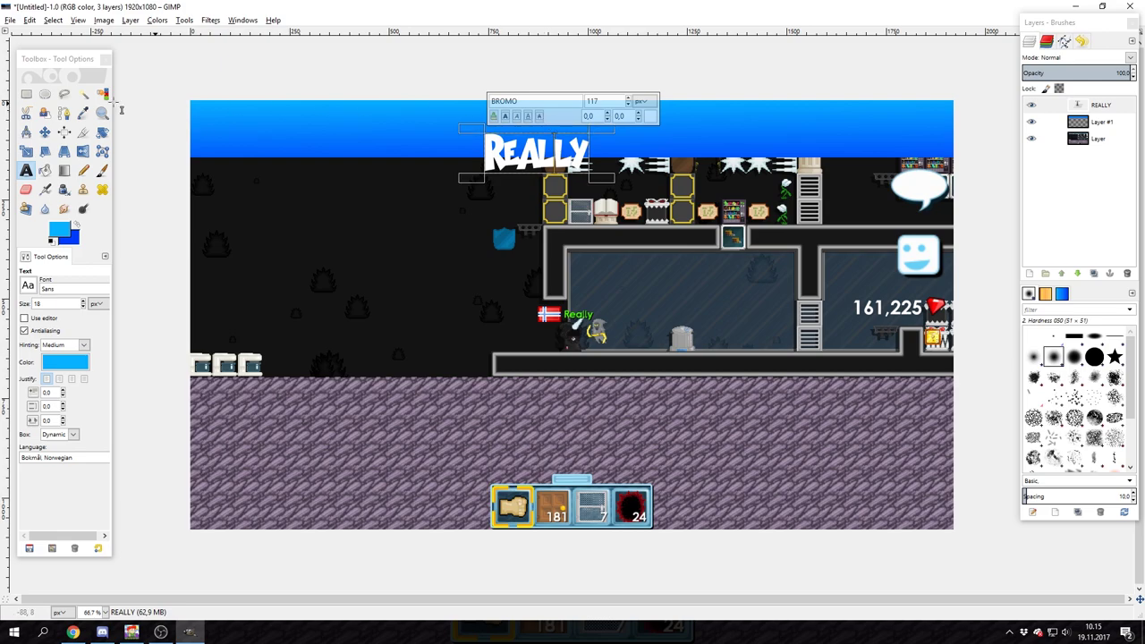
pyautogui.click(45, 132)
# - Move the REALLY title up into the banner and pick it with the Align tool
pyautogui.moveTo(518, 173); pyautogui.dragTo(569, 134)
pyautogui.press('q')
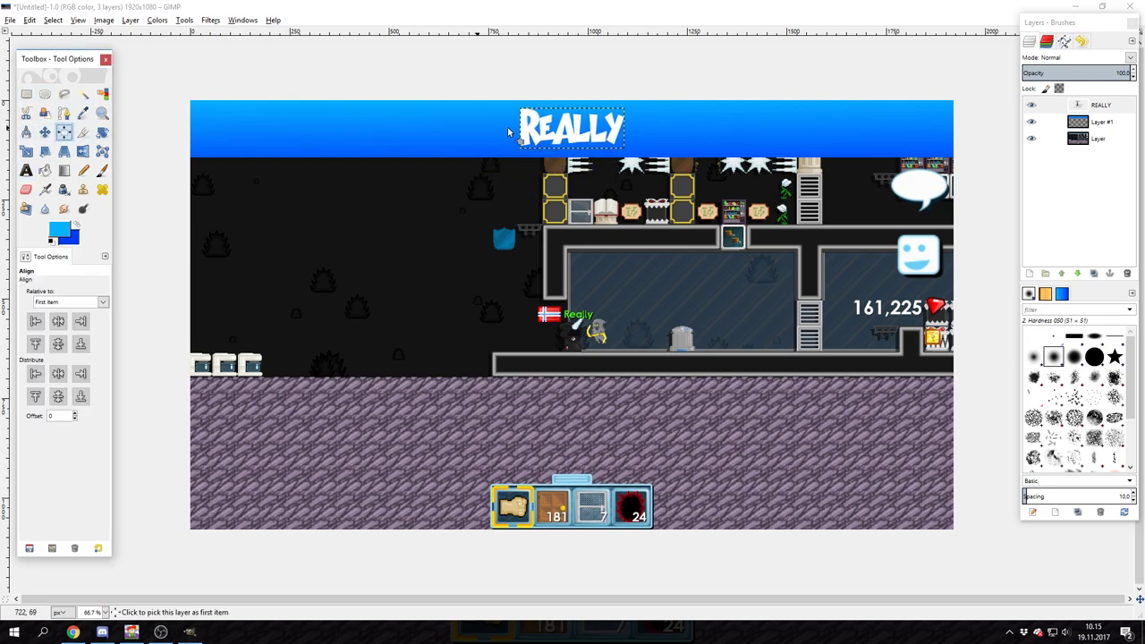
pyautogui.click(66, 131)
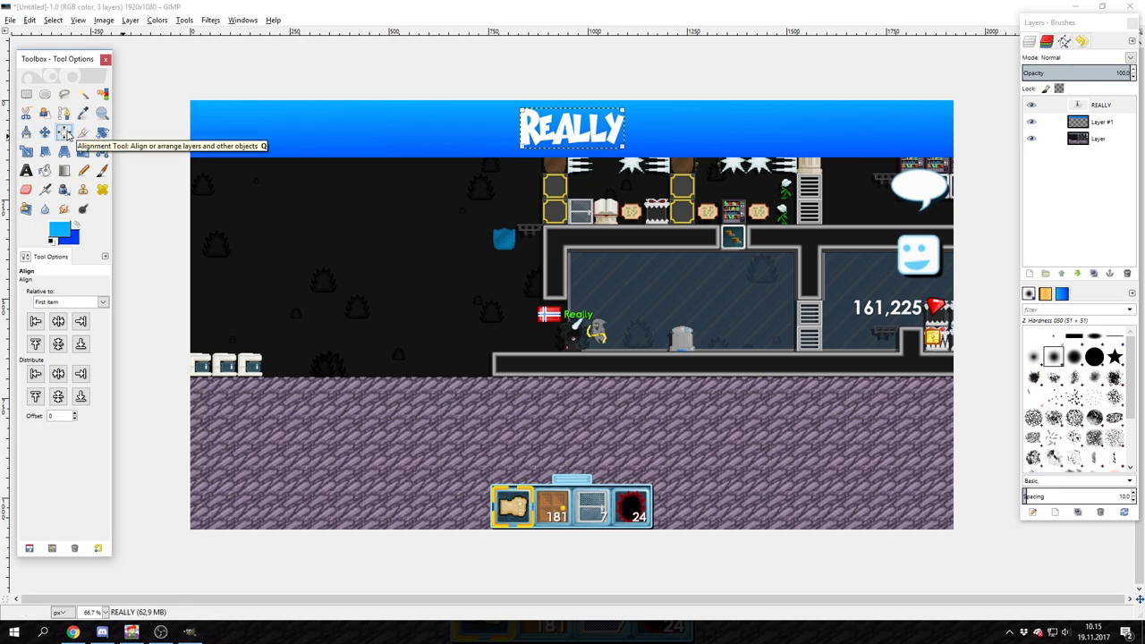
pyautogui.click(569, 135)
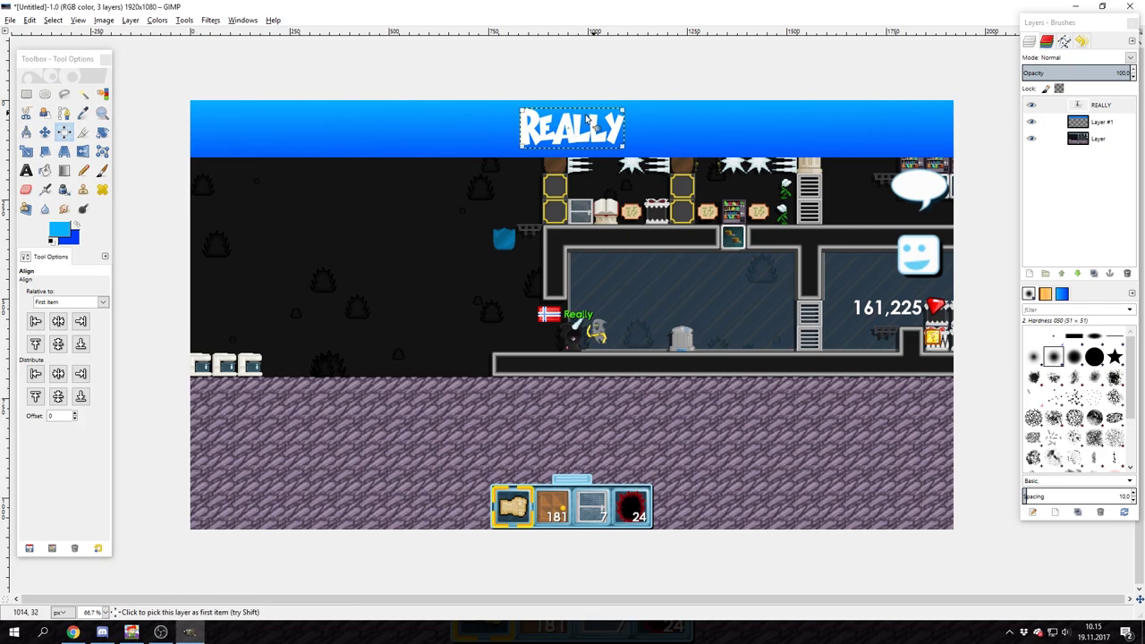
# - Align REALLY to the horizontal centre of the canvas
pyautogui.click(59, 376)
pyautogui.click(80, 374)
pyautogui.click(59, 374)
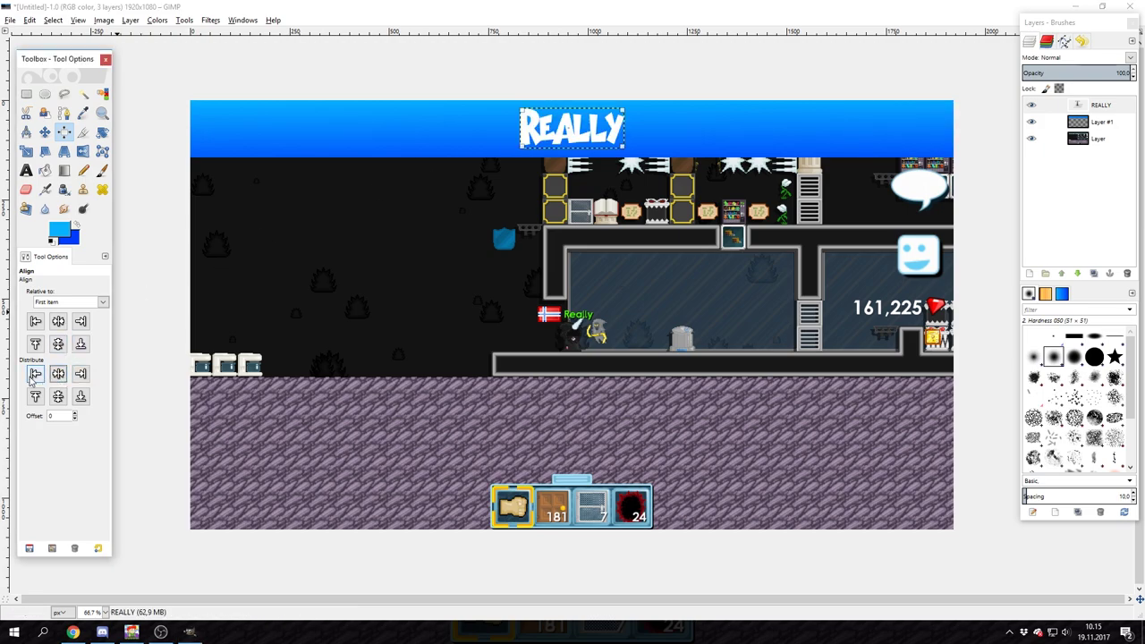
pyautogui.click(36, 374)
pyautogui.click(58, 374)
pyautogui.click(81, 374)
pyautogui.click(58, 375)
pyautogui.click(35, 374)
pyautogui.click(58, 374)
pyautogui.click(388, 162)
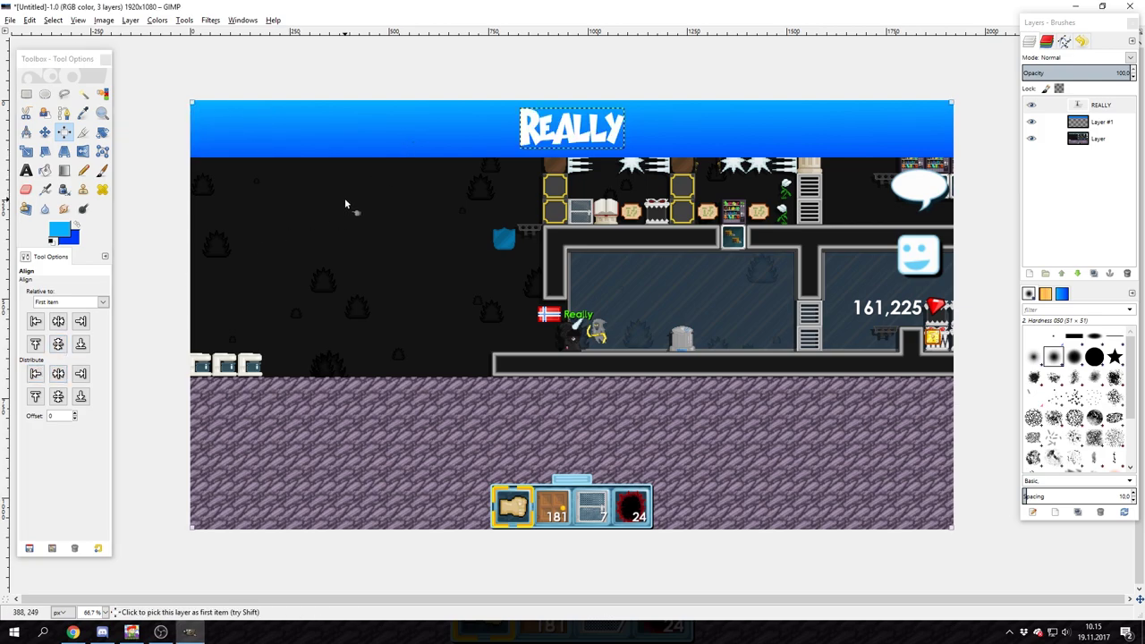
pyautogui.click(58, 373)
pyautogui.click(290, 267)
pyautogui.click(58, 374)
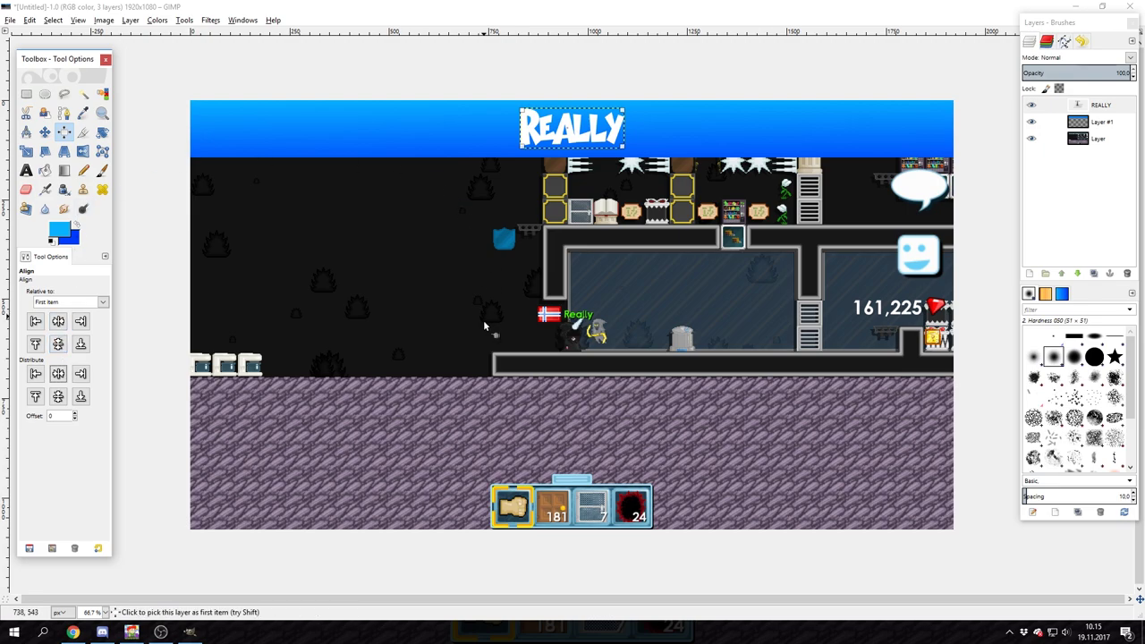
pyautogui.click(26, 93)
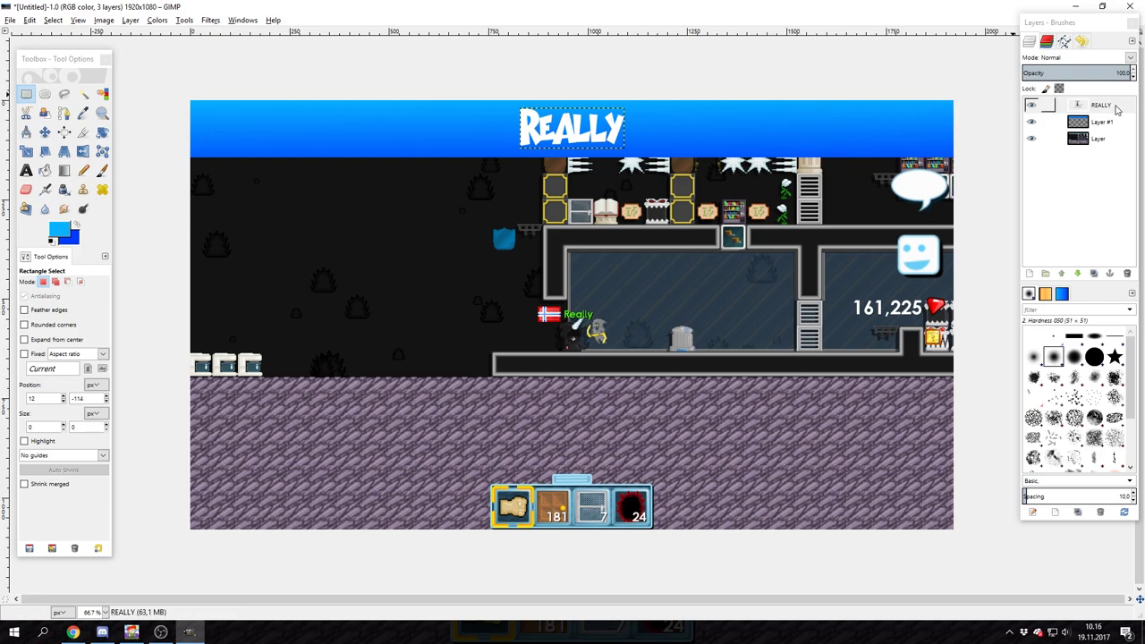
# - Add a Drop Shadow to REALLY with offsets 2 and 2, blur radius 30, opacity 60
pyautogui.click(211, 21)
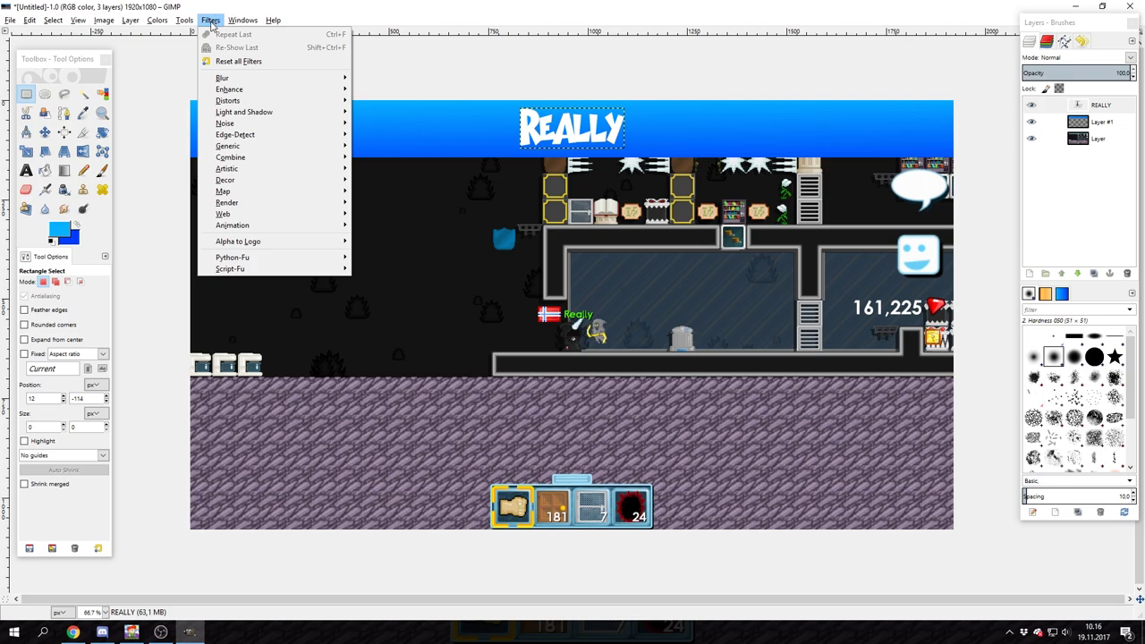
pyautogui.moveTo(234, 115)
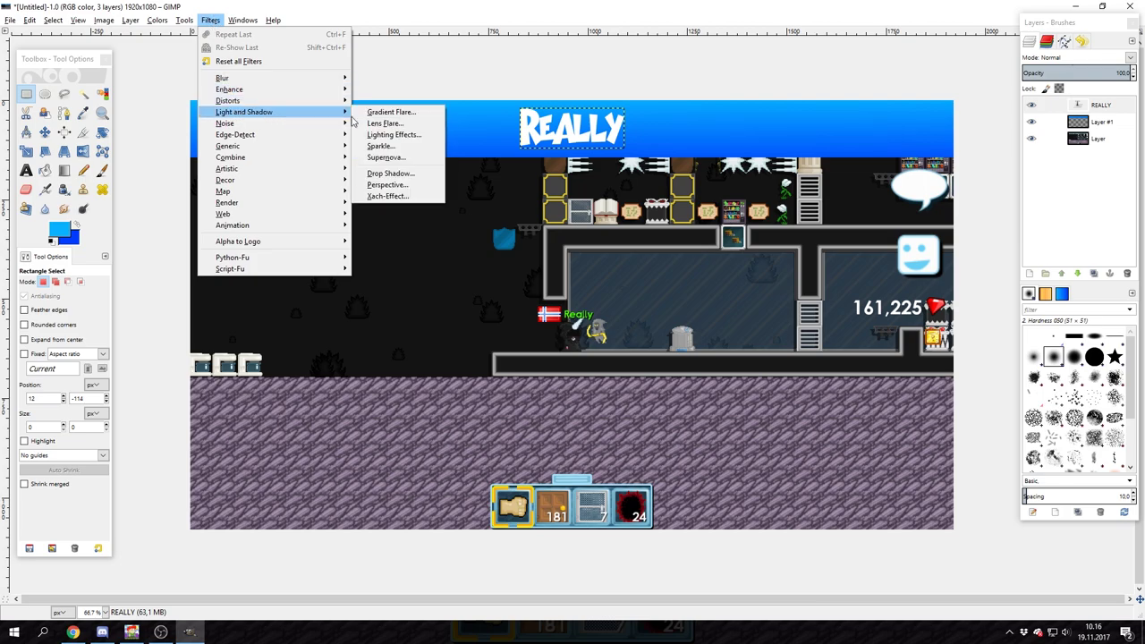
pyautogui.click(388, 173)
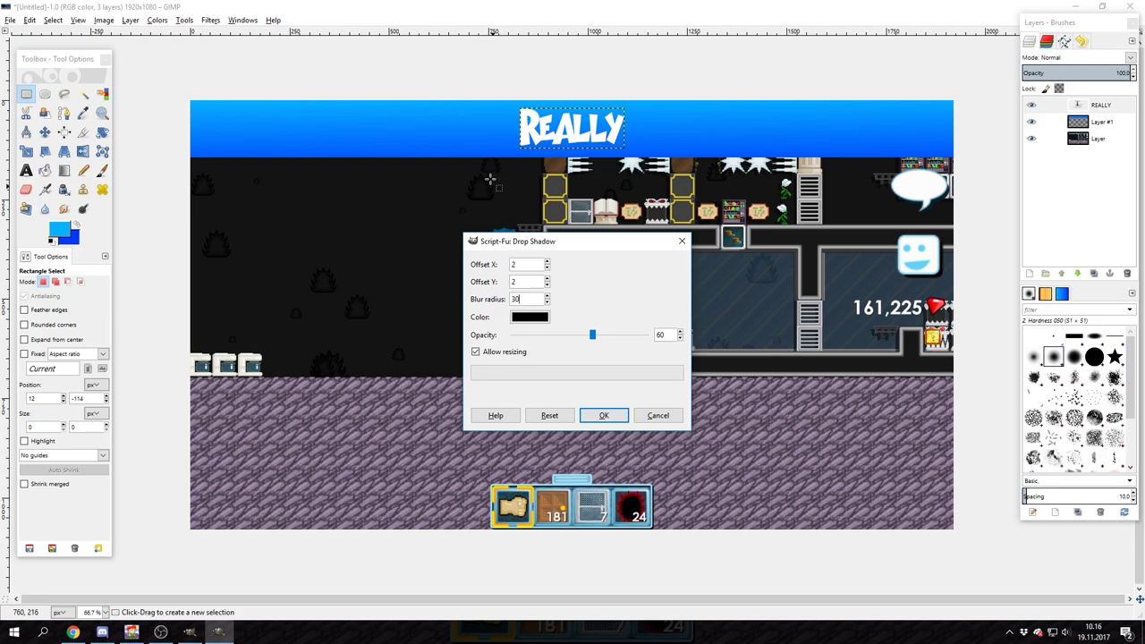
pyautogui.click(605, 413)
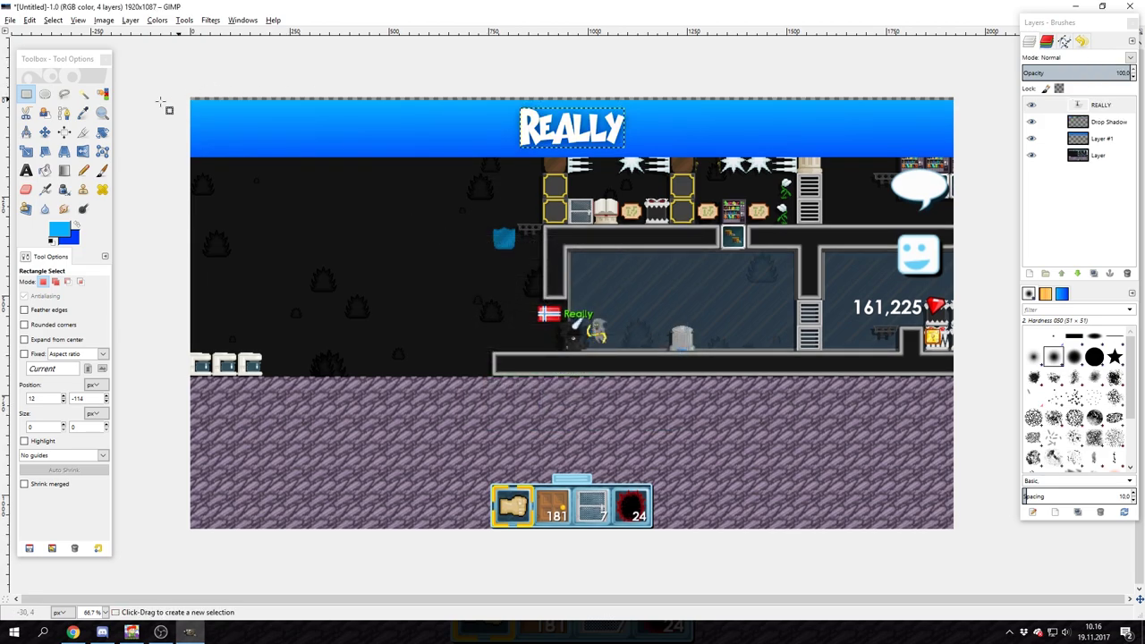
# - Repeat the drop shadow on the REALLY title layer
pyautogui.press('m')
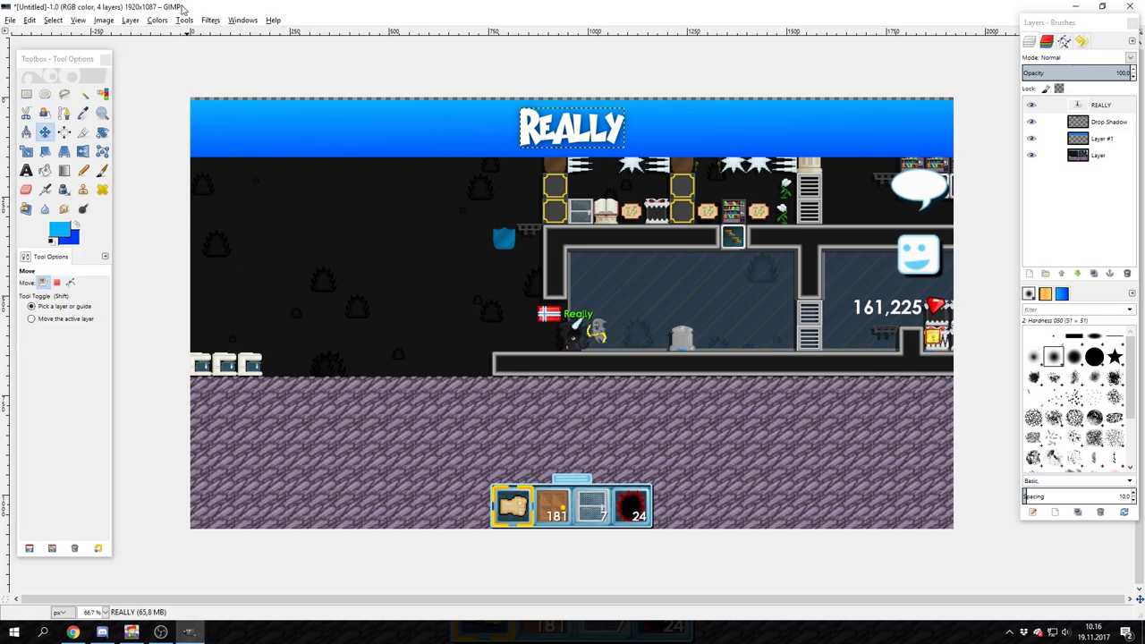
pyautogui.click(211, 20)
pyautogui.click(185, 20)
pyautogui.click(215, 21)
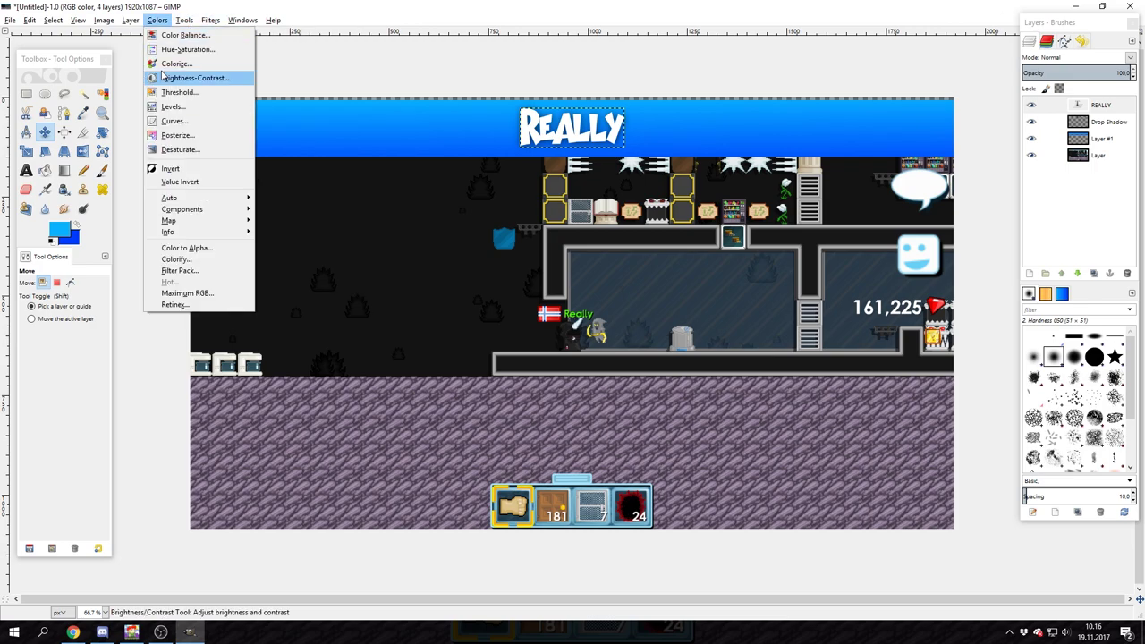
pyautogui.click(184, 19)
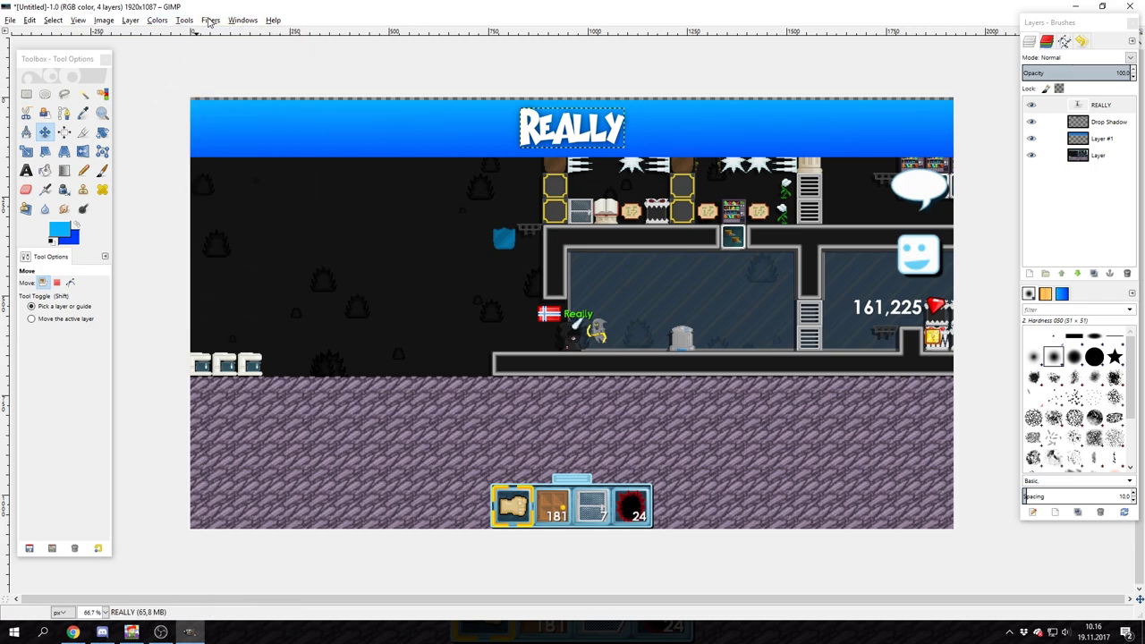
pyautogui.click(210, 20)
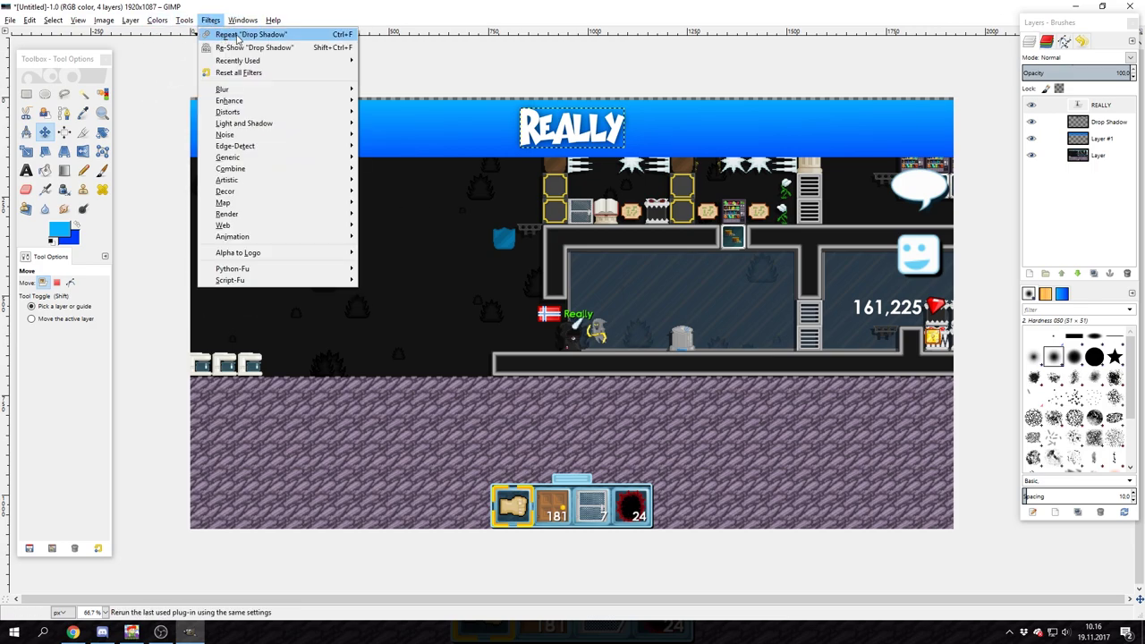
pyautogui.click(238, 36)
pyautogui.click(25, 94)
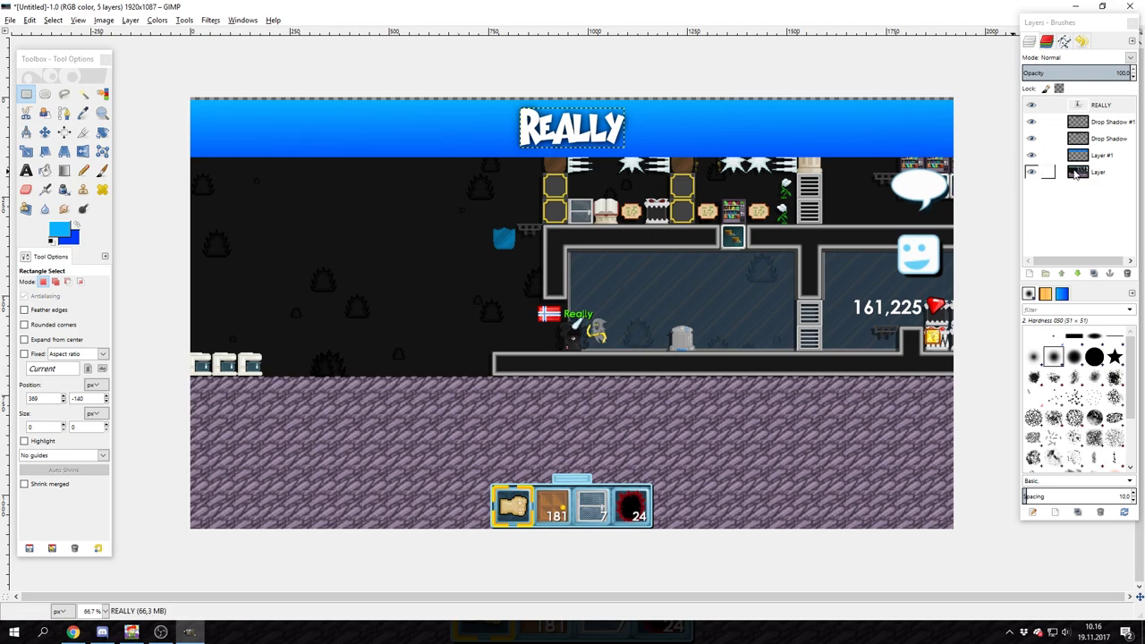
# - Apply the drop shadow twice to the blue banner Layer #1, growing the canvas to 1980×1108
pyautogui.click(1047, 155)
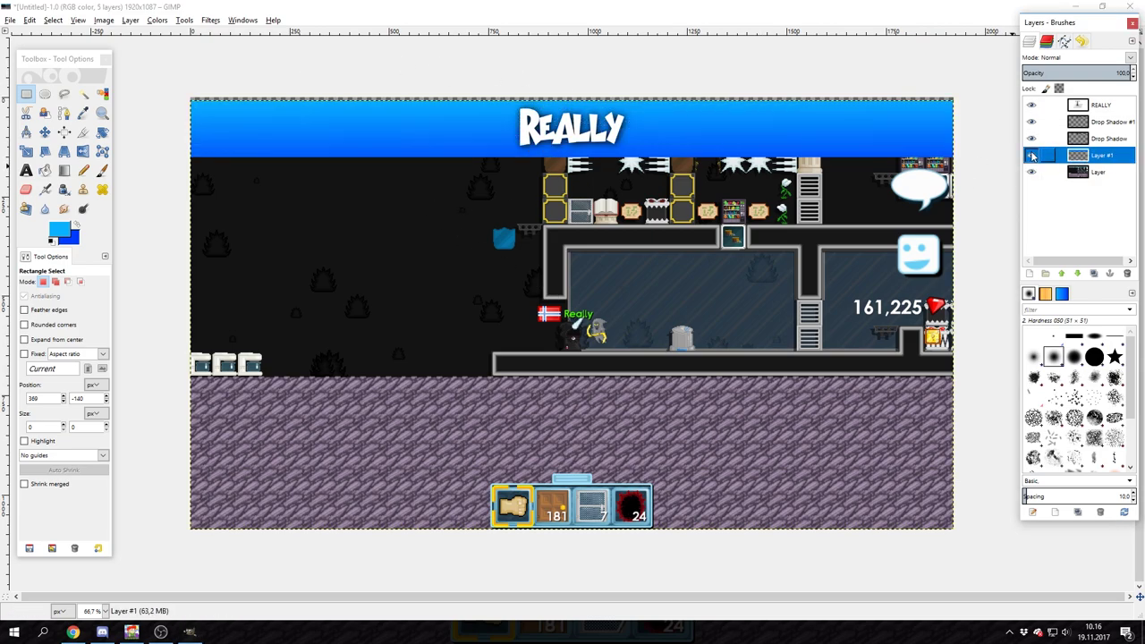
pyautogui.click(210, 20)
pyautogui.click(217, 35)
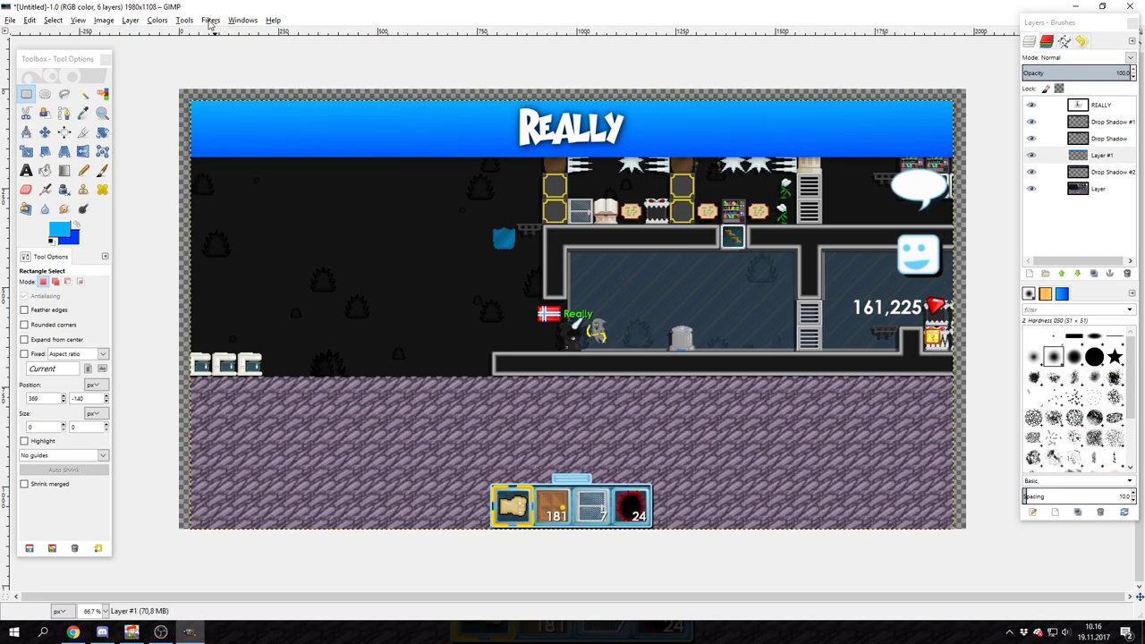
pyautogui.click(210, 20)
pyautogui.click(228, 36)
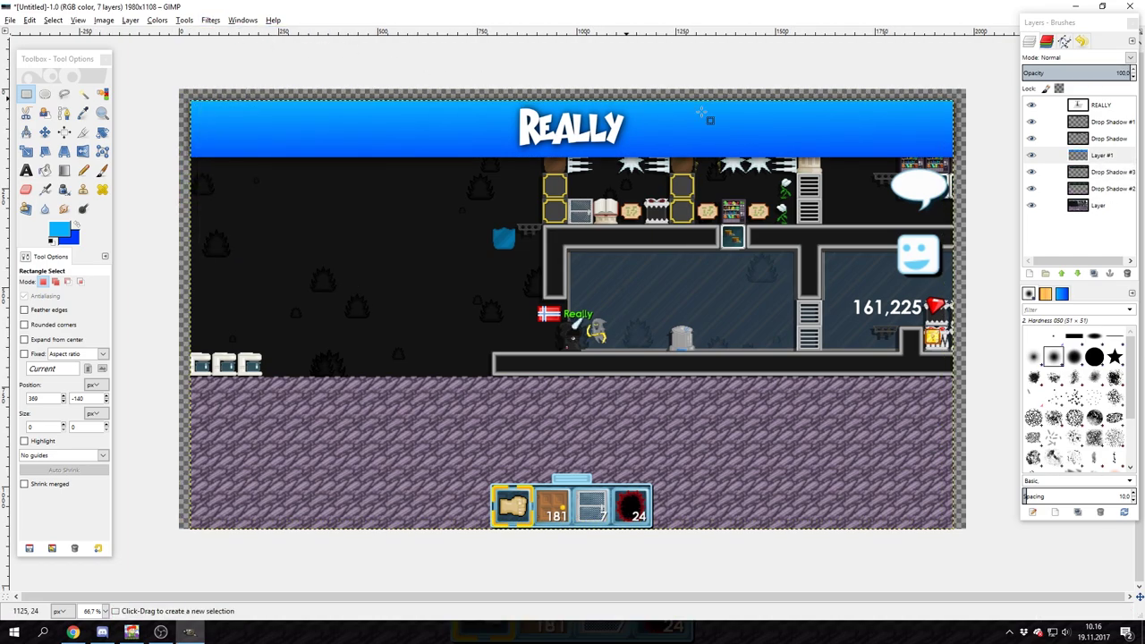
pyautogui.moveTo(172, 87); pyautogui.dragTo(991, 99)
pyautogui.click(992, 190)
pyautogui.press('t')
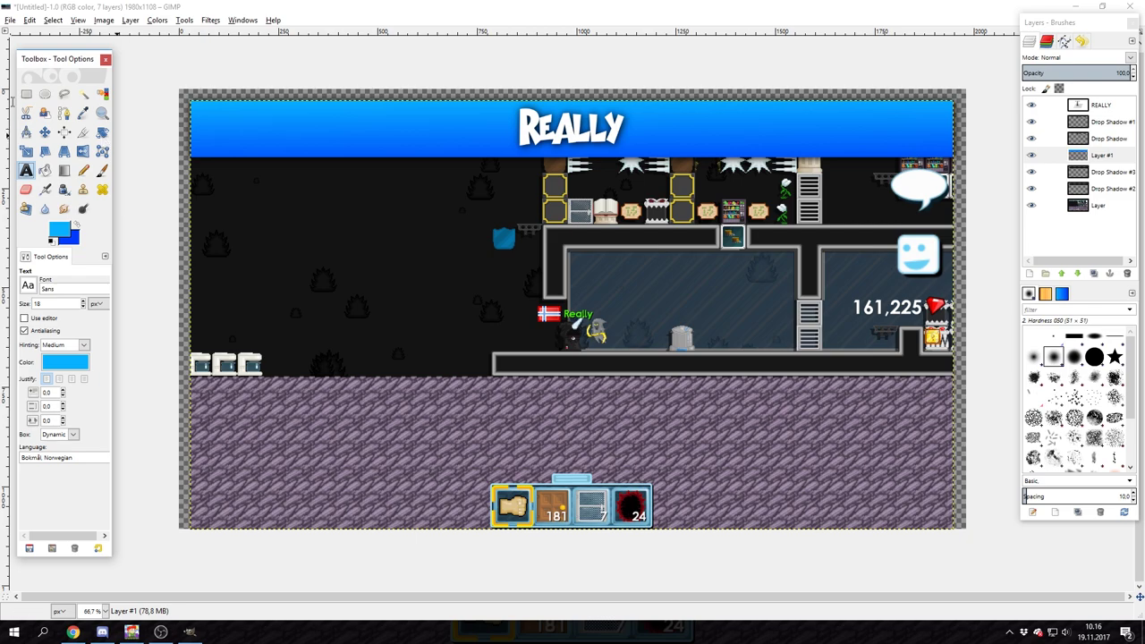
pyautogui.click(25, 94)
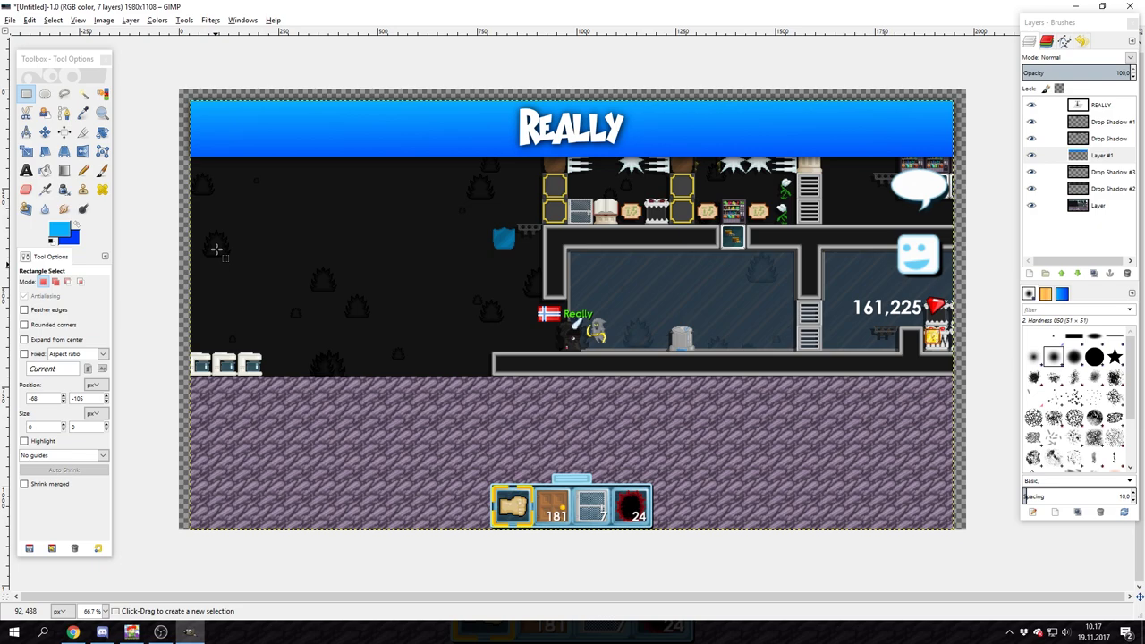
pyautogui.click(168, 539)
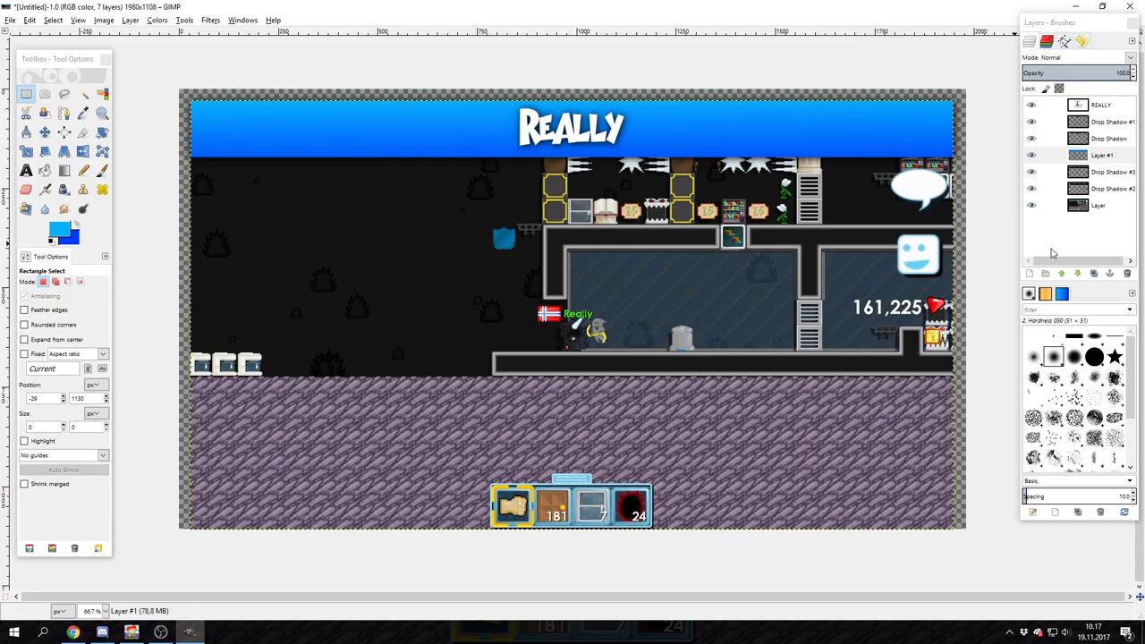
pyautogui.click(1056, 251)
# - Delete the game screenshot layer and copy the whole banner area
pyautogui.click(1091, 206)
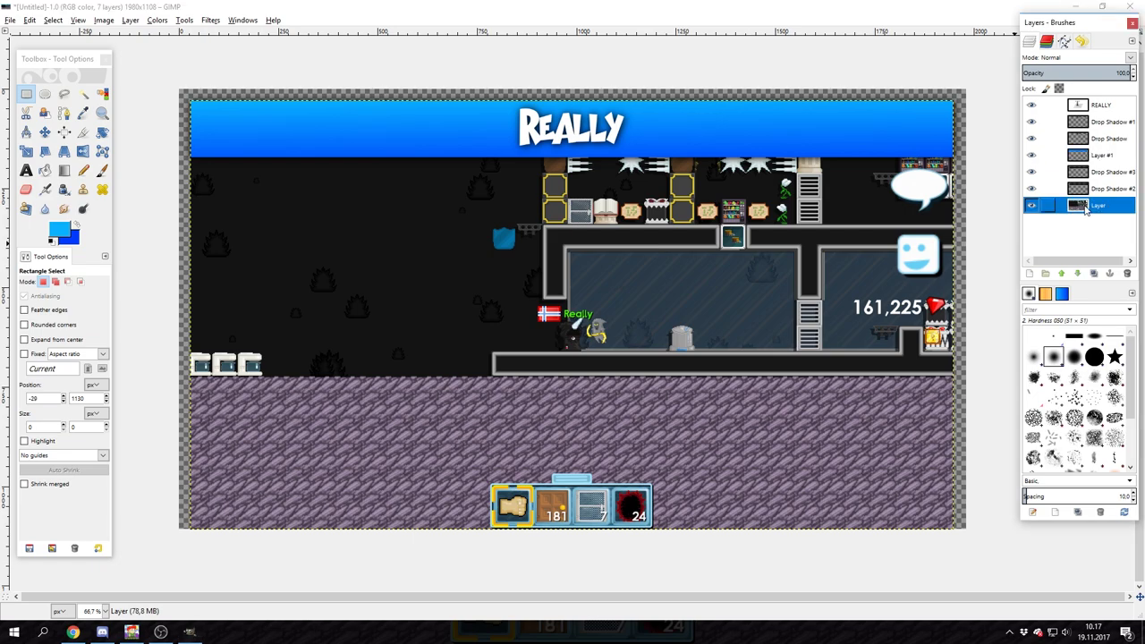
pyautogui.click(1127, 274)
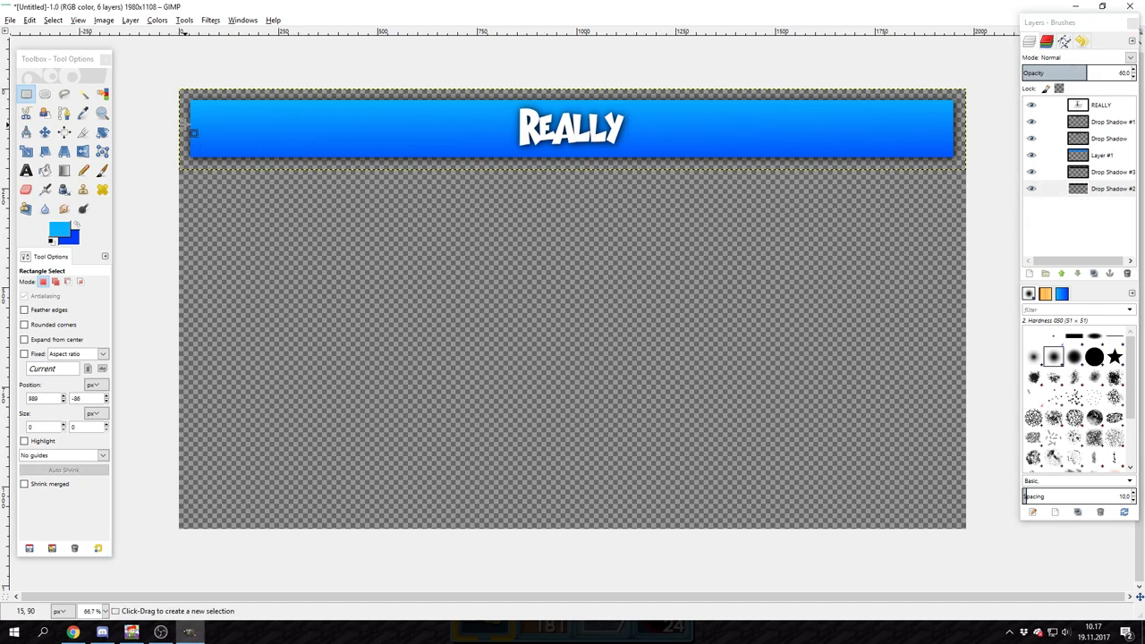
pyautogui.moveTo(191, 101); pyautogui.dragTo(953, 528)
pyautogui.hotkey('ctrl', 'c')
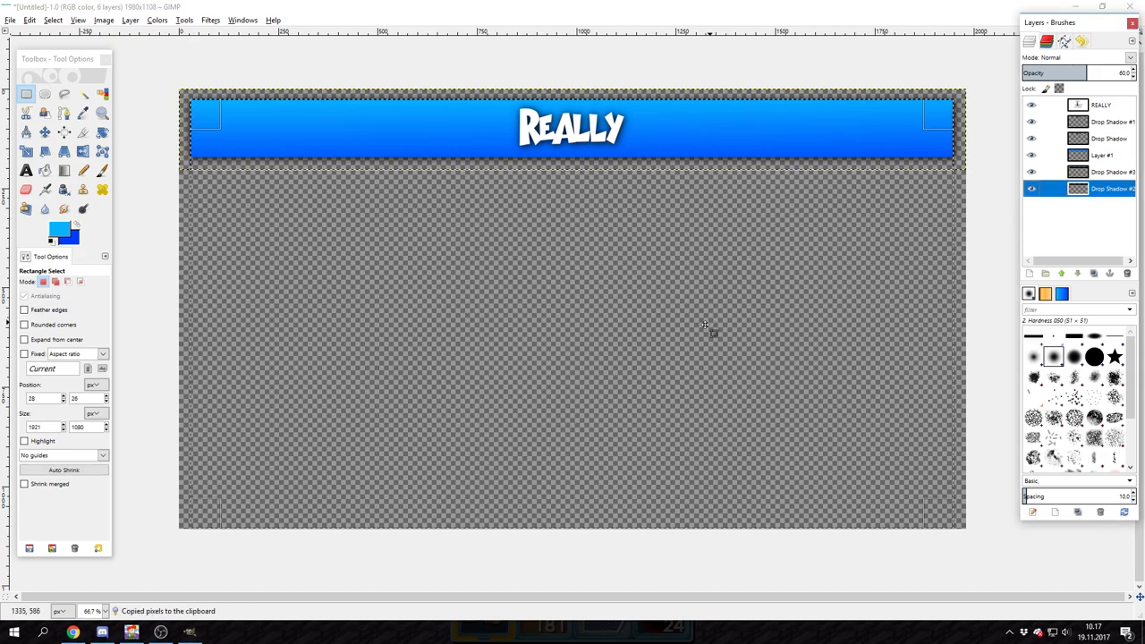
pyautogui.click(1100, 105)
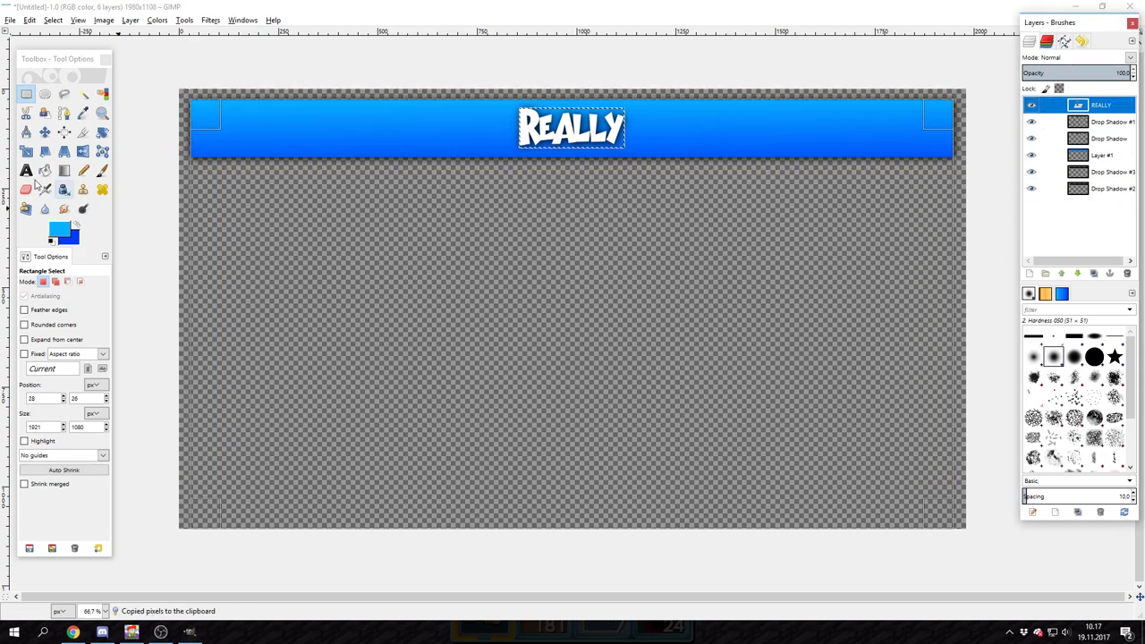
pyautogui.click(206, 56)
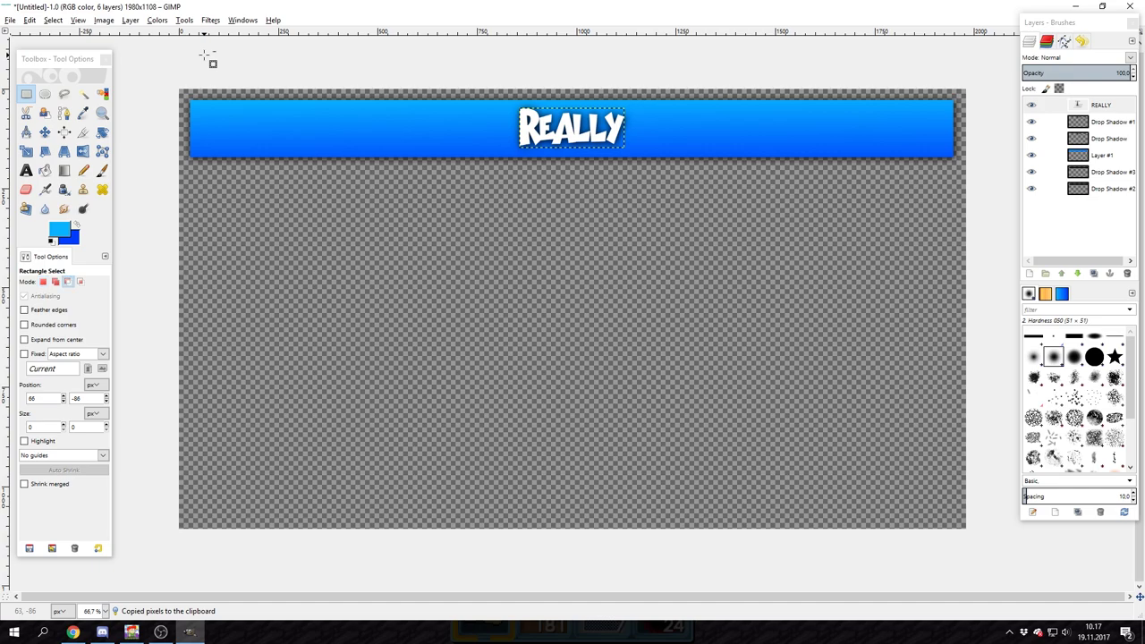
# - Merge all visible layers into a single banner layer
pyautogui.press('Tab')
pyautogui.hotkey('ctrl', 'm')
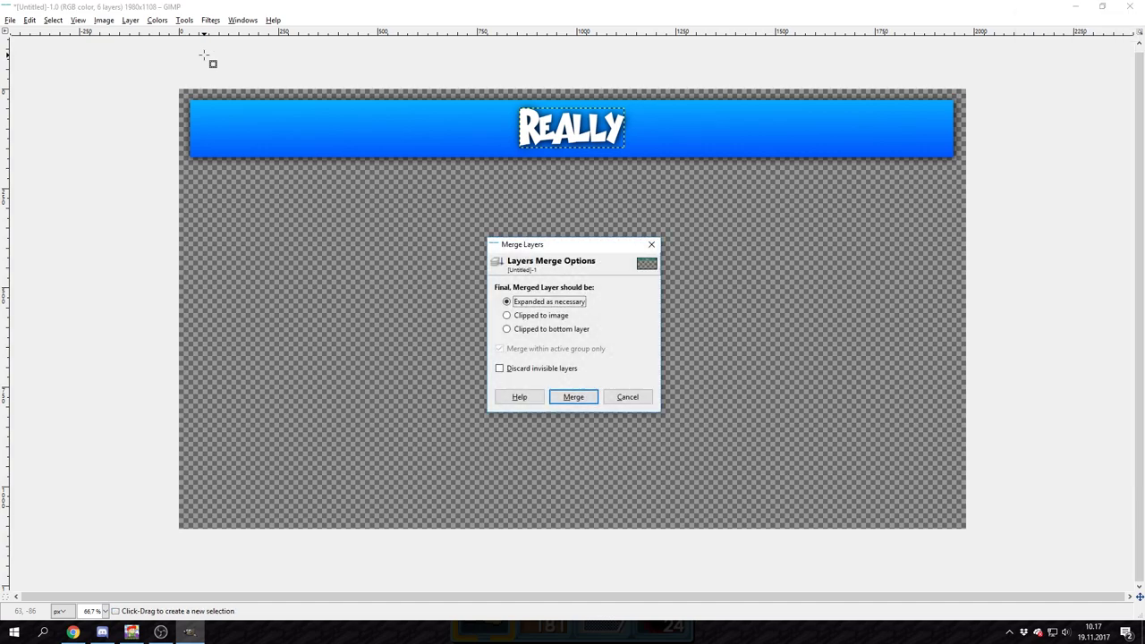
pyautogui.click(573, 397)
pyautogui.press('Tab')
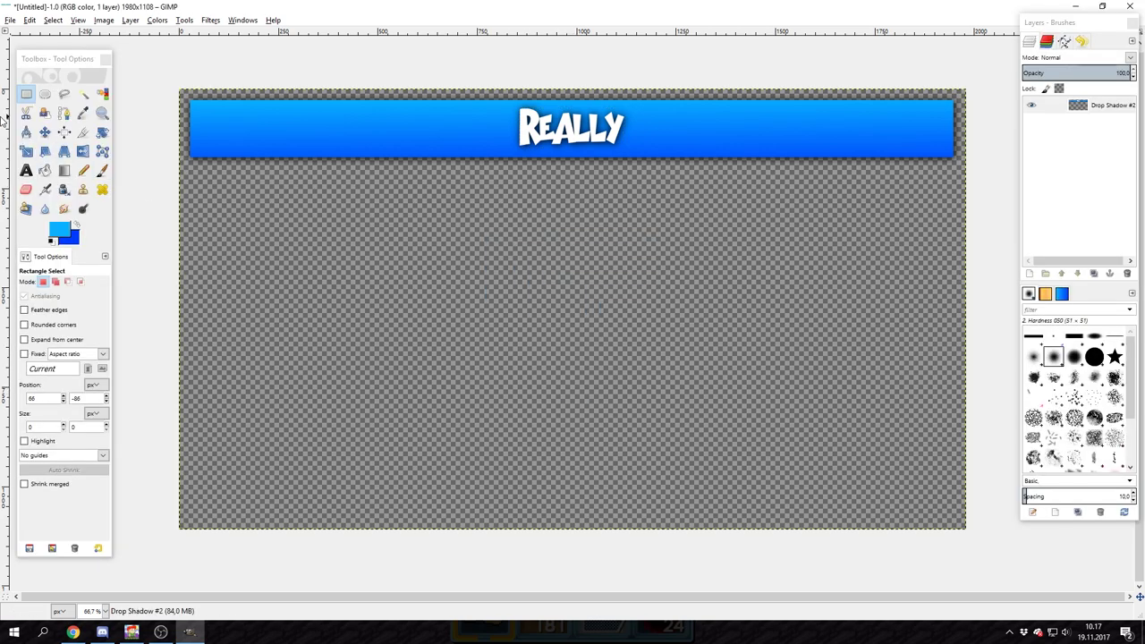
# - Rectangle-select the whole banner and copy it to the clipboard
pyautogui.click(27, 95)
pyautogui.moveTo(190, 101); pyautogui.dragTo(960, 537)
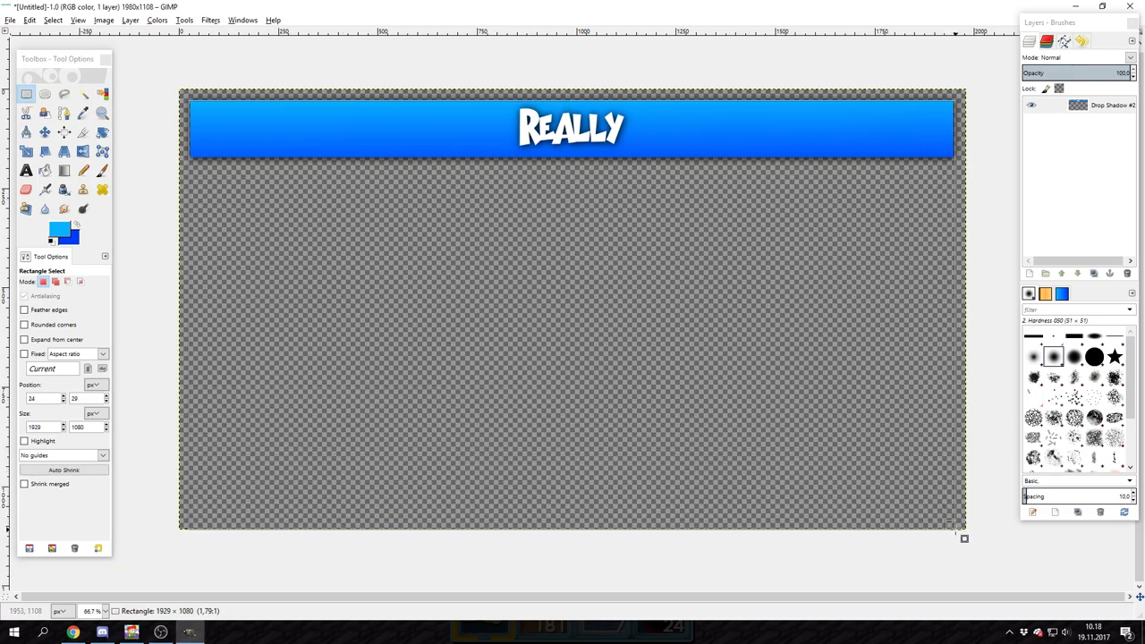
pyautogui.moveTo(210, 213); pyautogui.dragTo(211, 213)
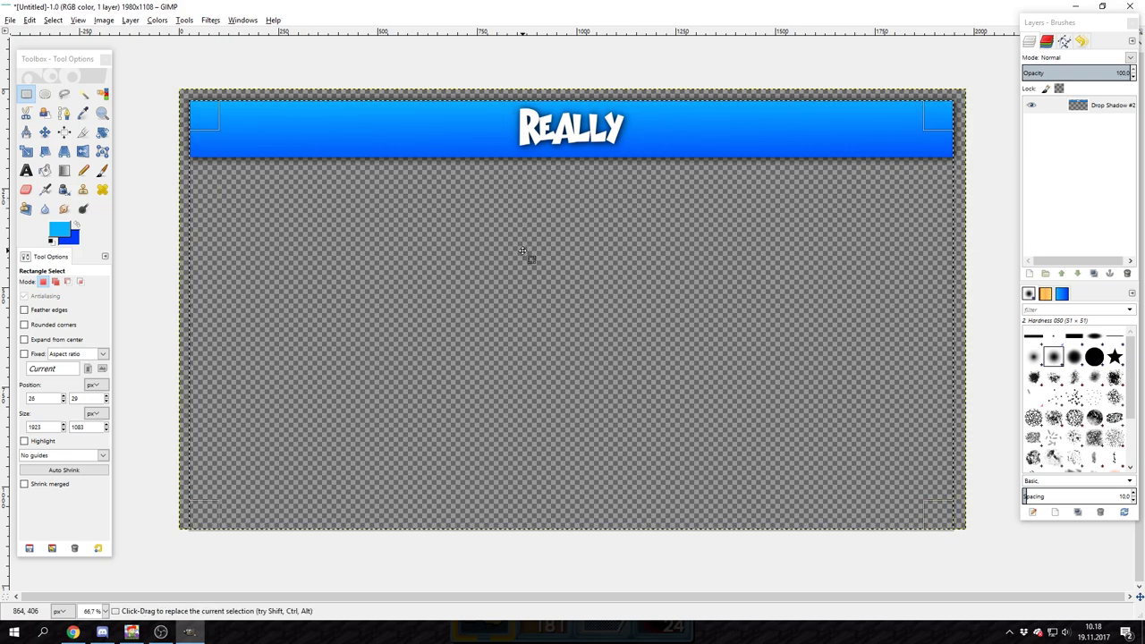
pyautogui.hotkey('ctrl', 'c')
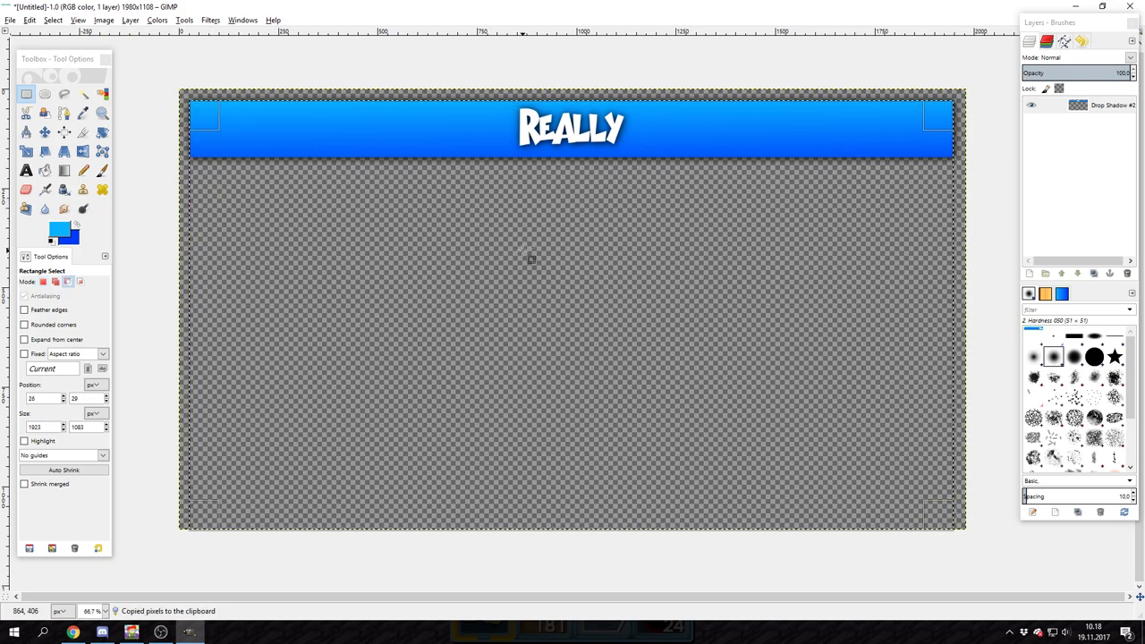
# - Create a new 1920×1080 image
pyautogui.click(10, 21)
pyautogui.click(27, 34)
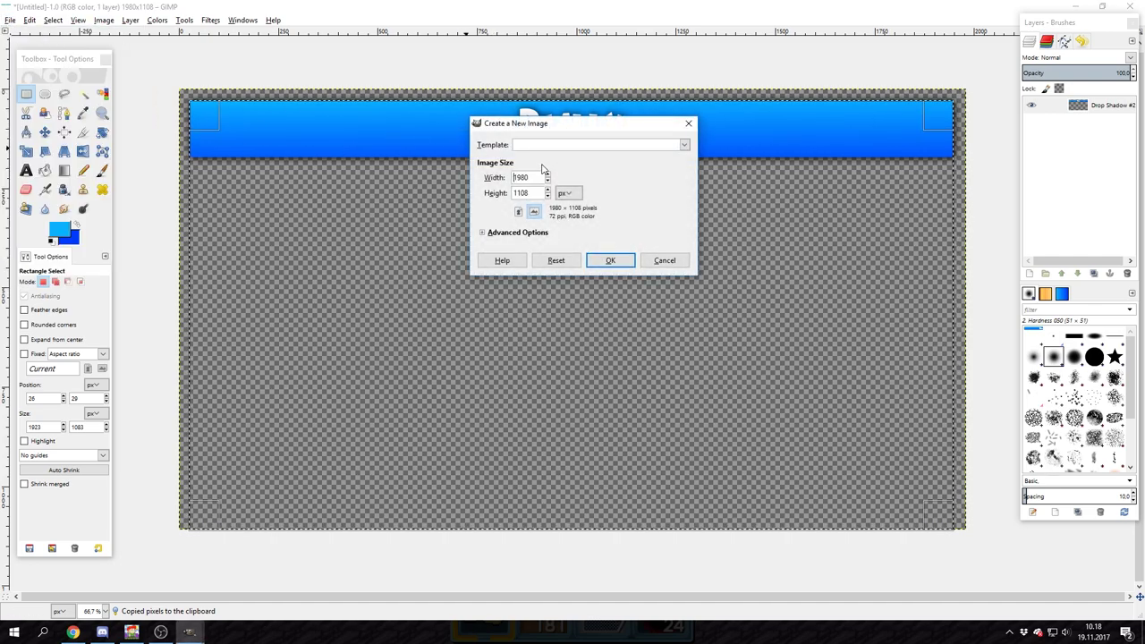
pyautogui.click(535, 176)
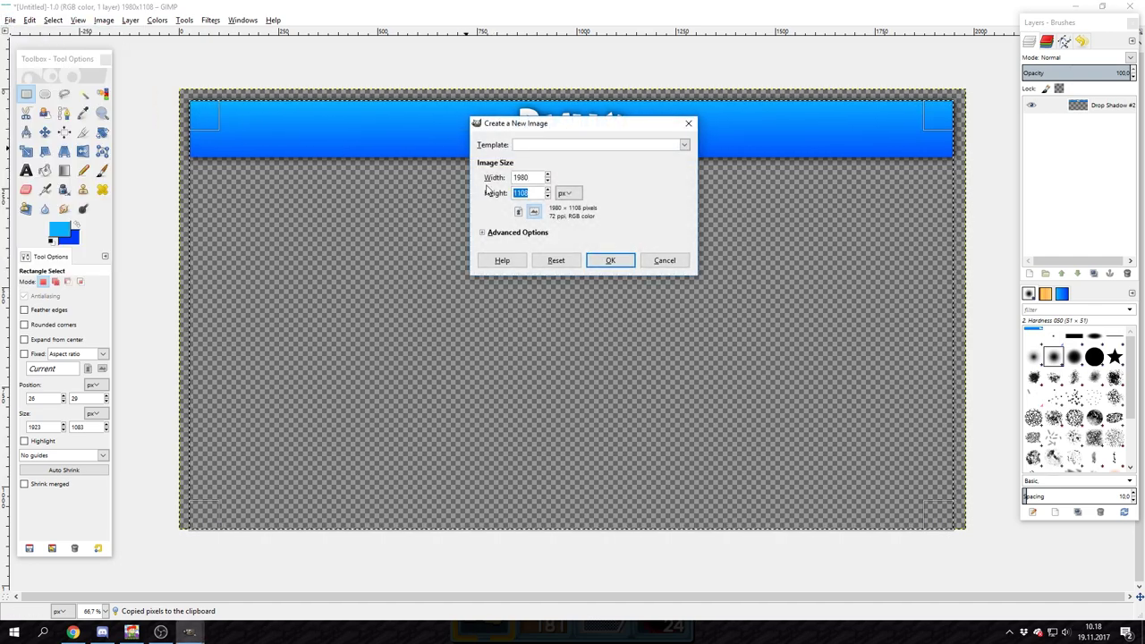
pyautogui.write('1089')
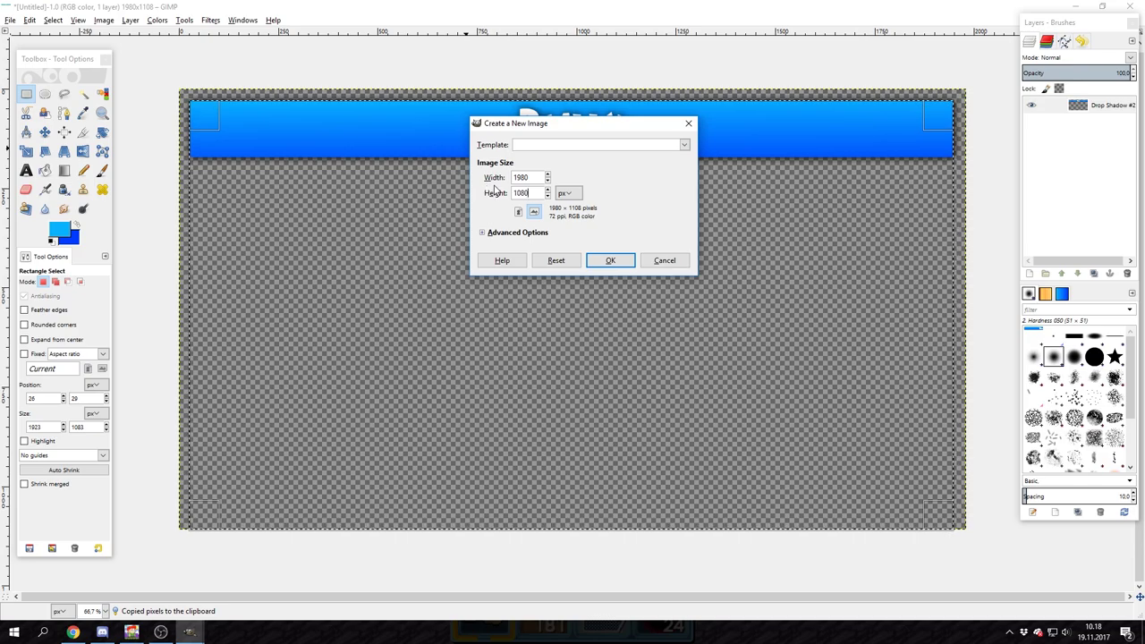
pyautogui.click(613, 260)
# - Replace the new image's blue Background layer with the pasted REALLY banner, then deselect
pyautogui.click(1088, 109)
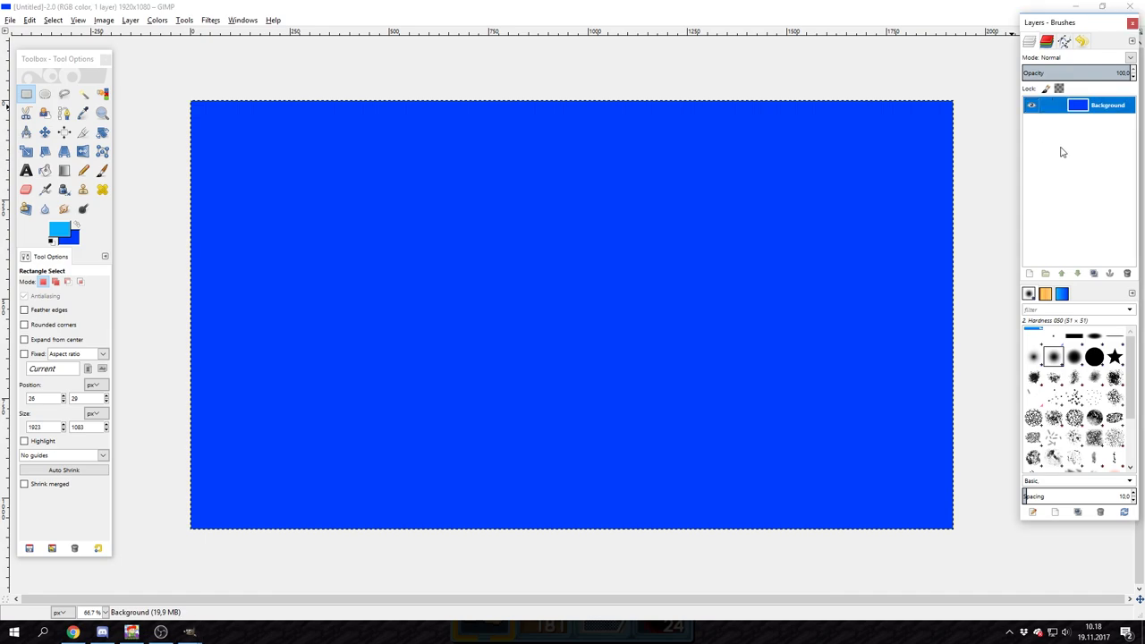
pyautogui.click(1126, 273)
pyautogui.hotkey('ctrl', 'v')
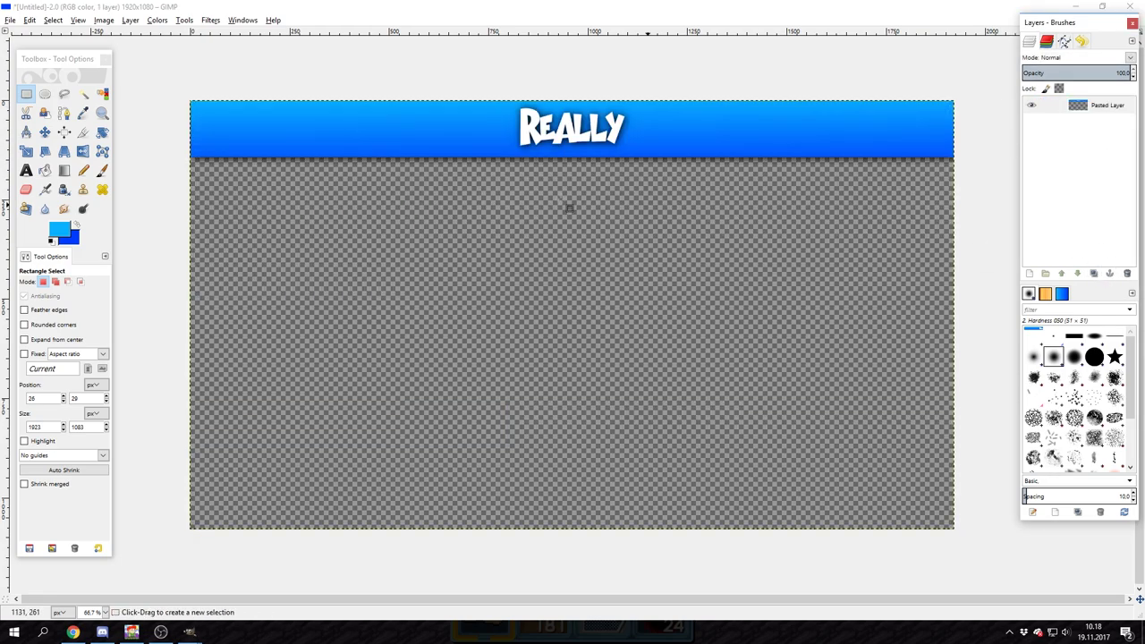
pyautogui.click(137, 59)
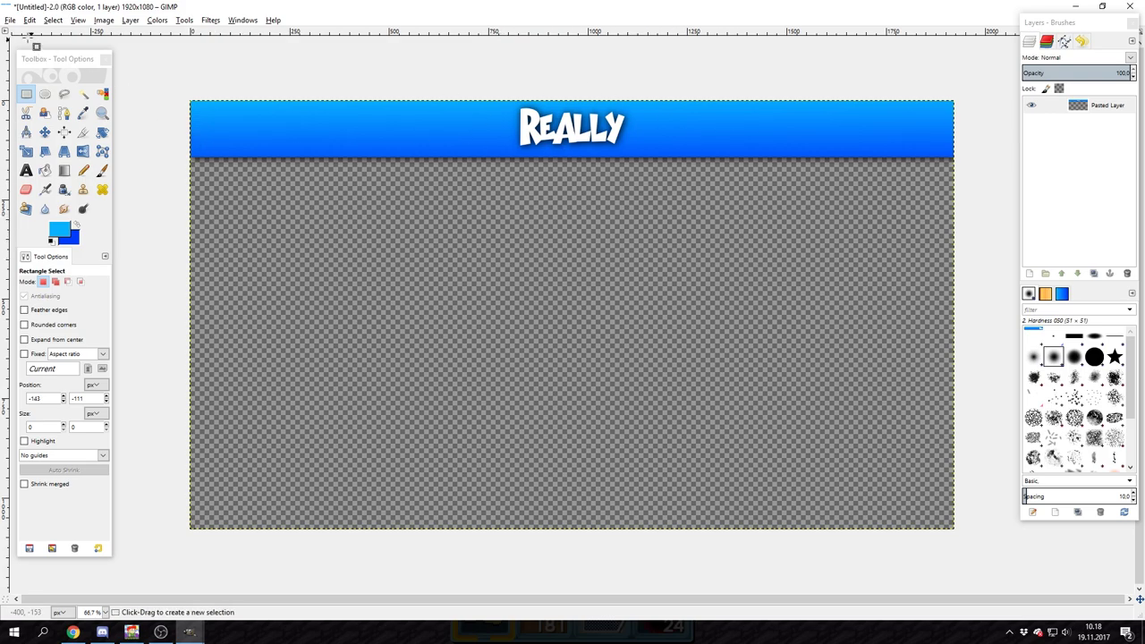
# - Leave GIMP and bring OBS Studio to the front
pyautogui.click(11, 20)
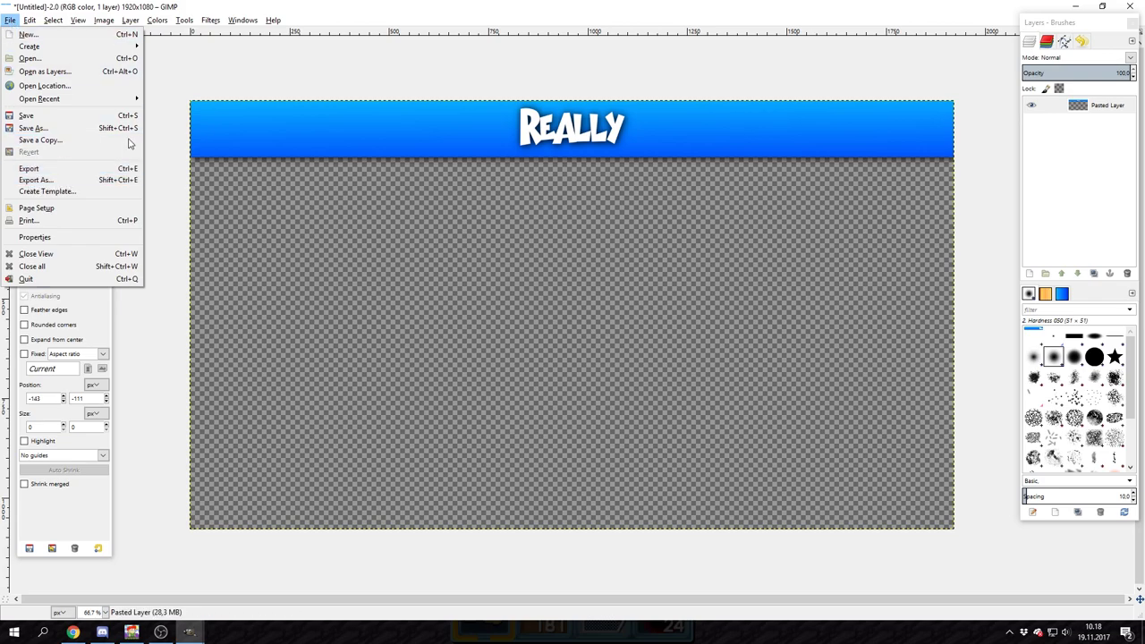
pyautogui.click(173, 102)
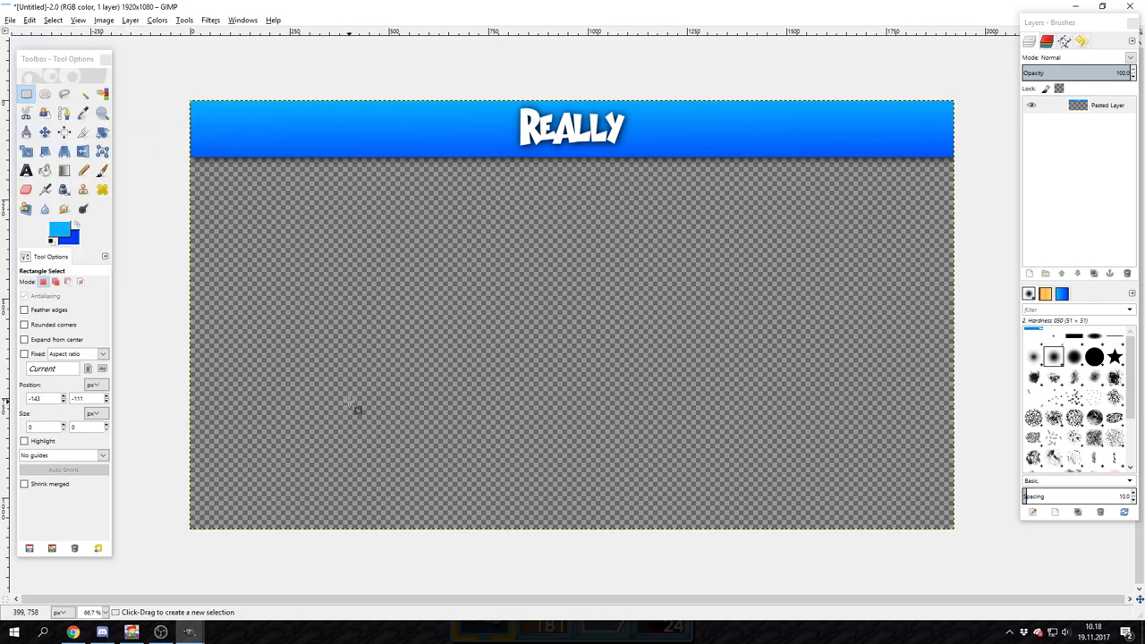
pyautogui.click(160, 632)
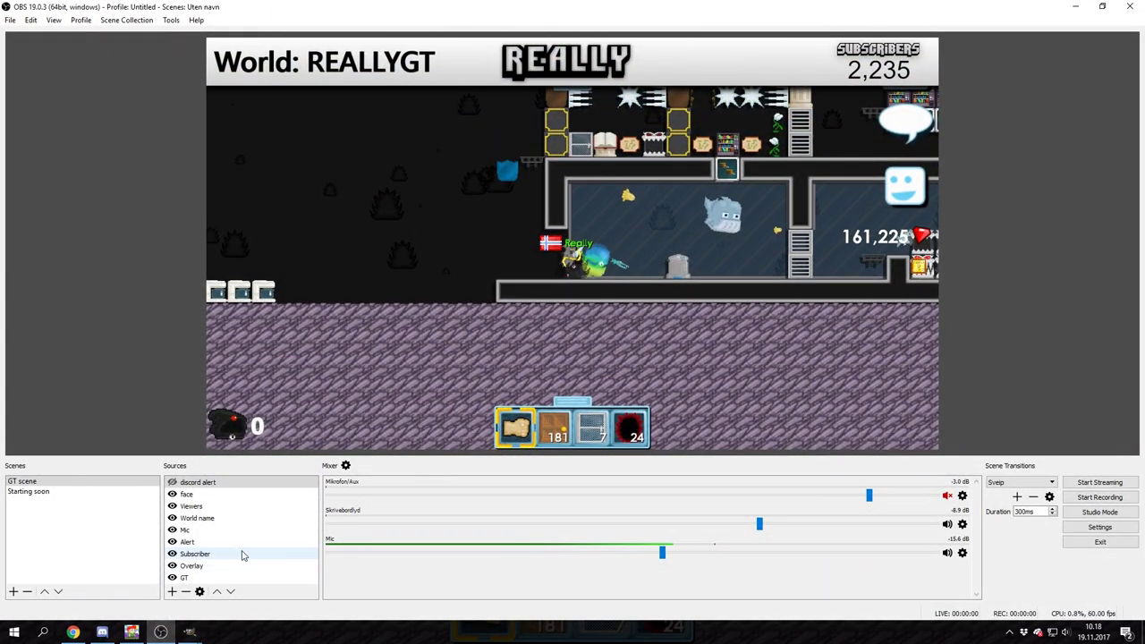
pyautogui.click(170, 592)
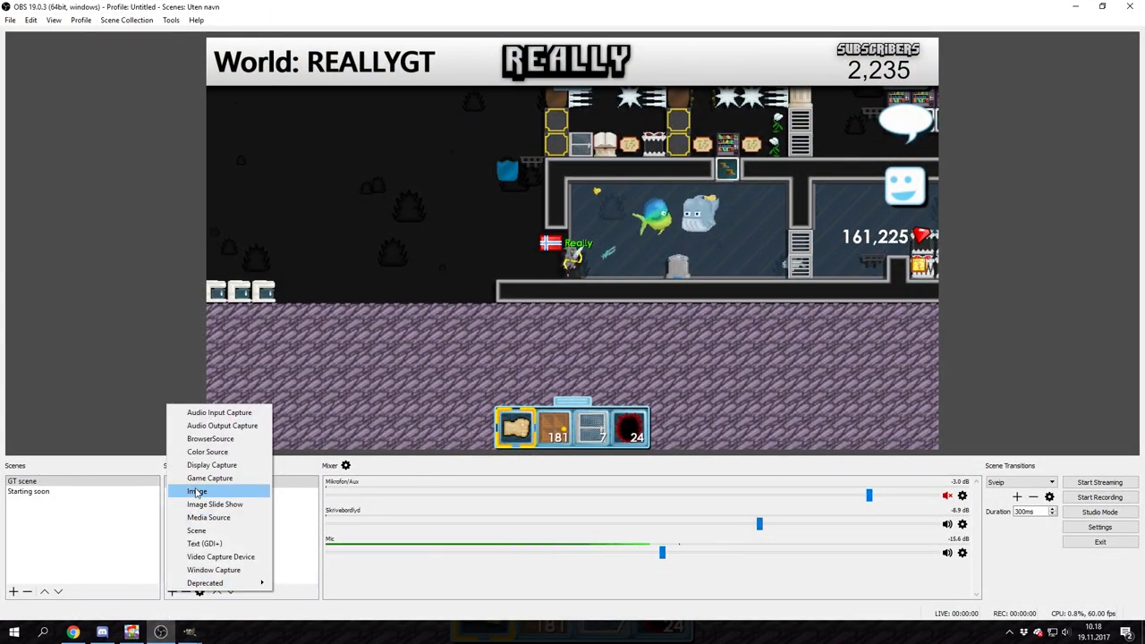
pyautogui.click(113, 558)
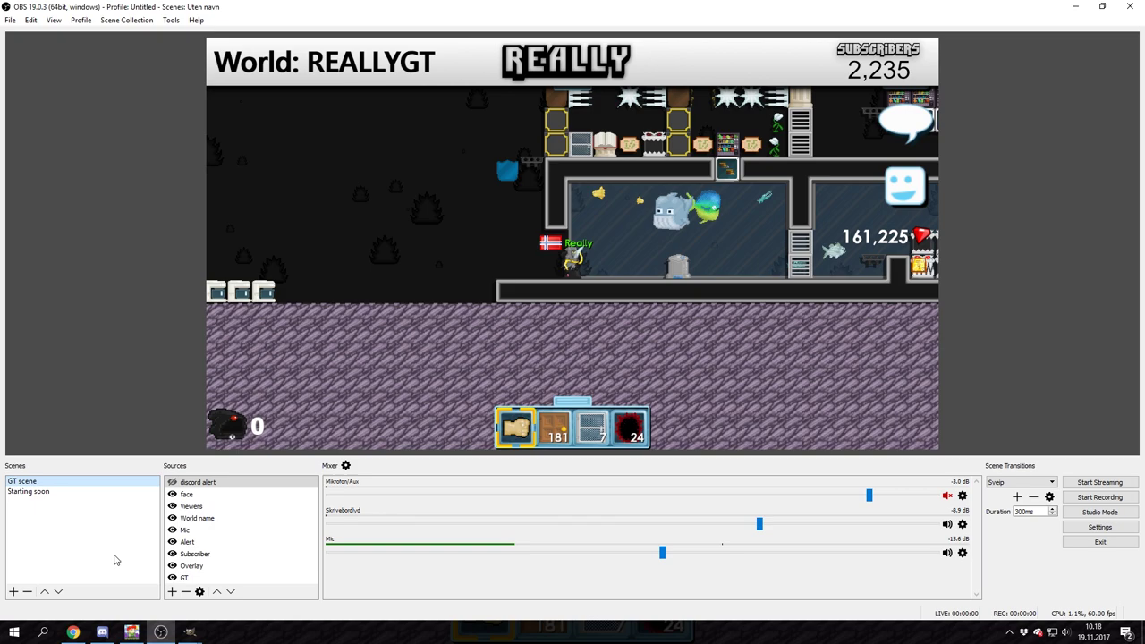